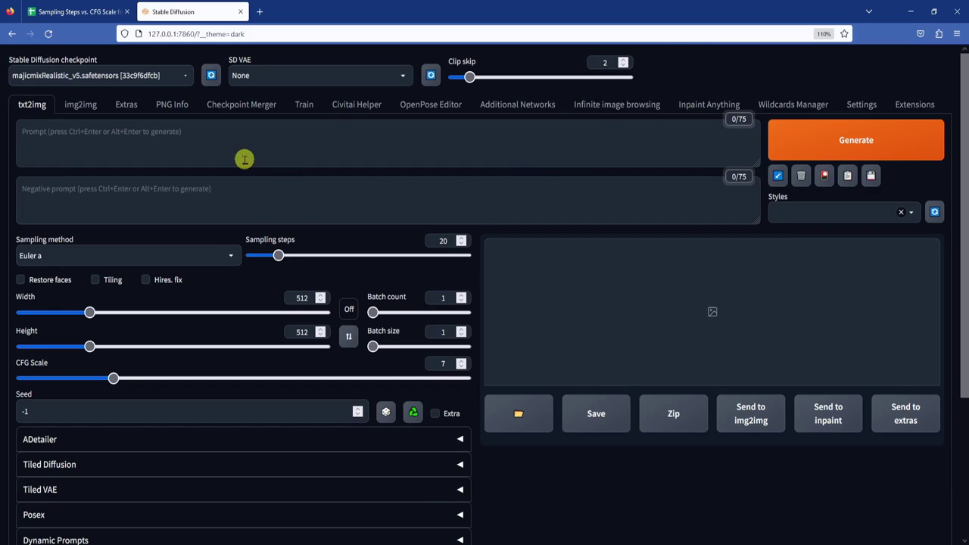
# Step: Load the saved test PNG in PNG Info and send its Euler, 30-step, 512x768 settings to txt2img
pyautogui.click(178, 105)
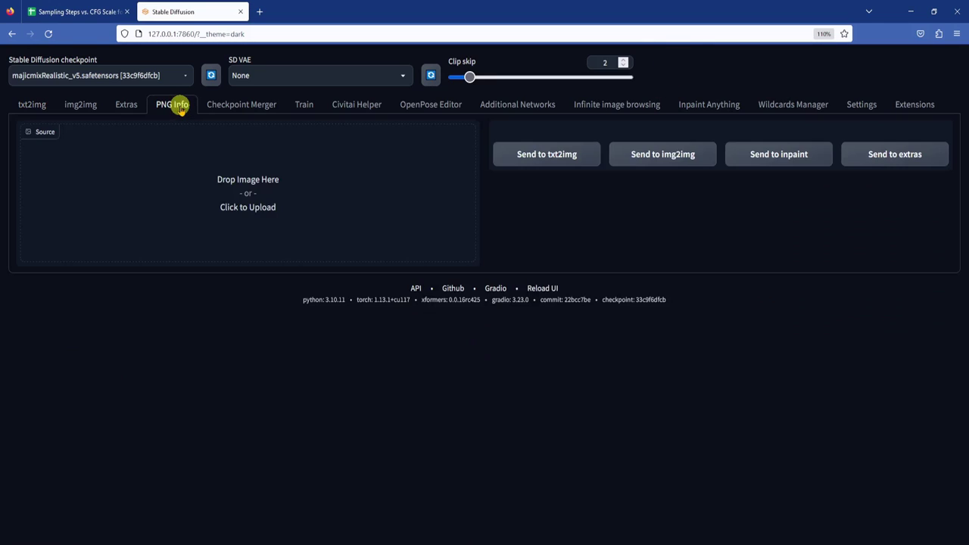
pyautogui.click(232, 507)
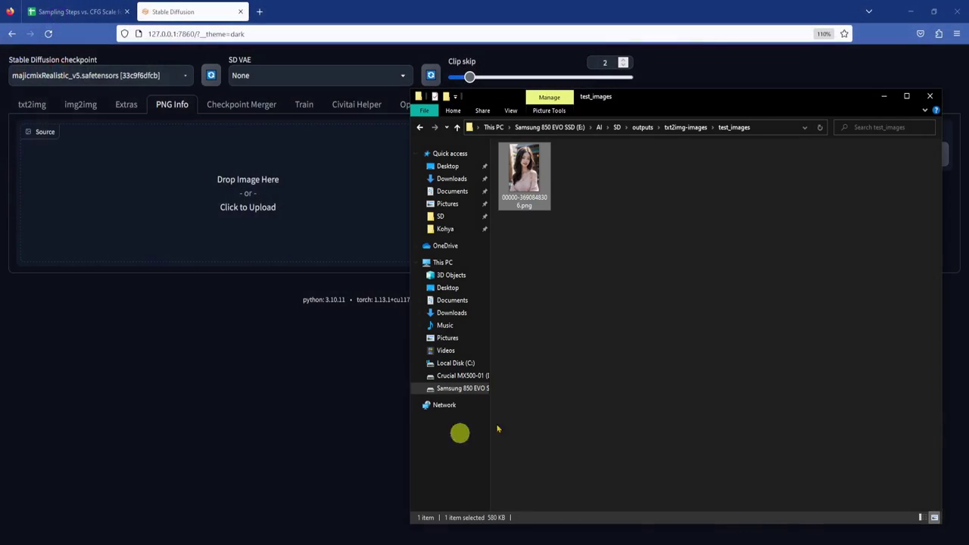
pyautogui.moveTo(524, 174); pyautogui.dragTo(195, 217)
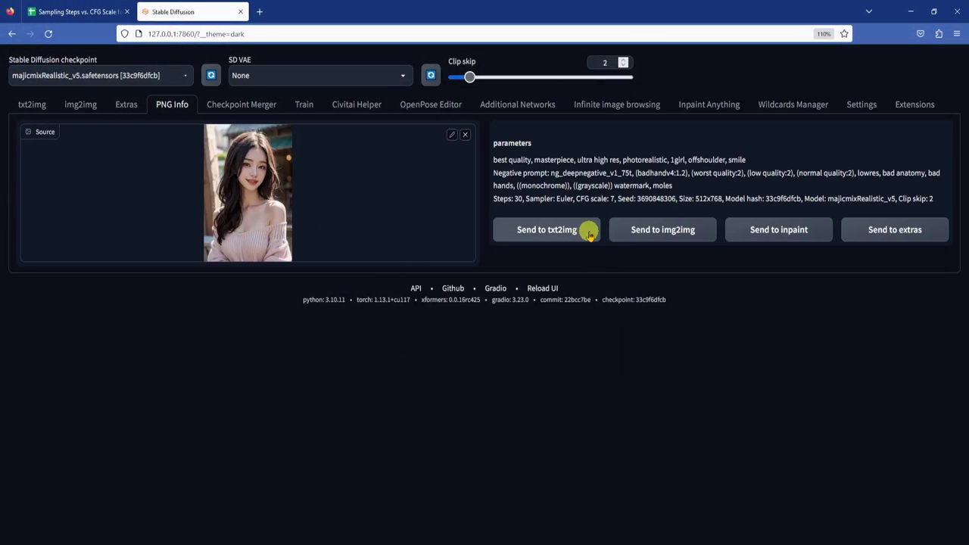
pyautogui.click(589, 231)
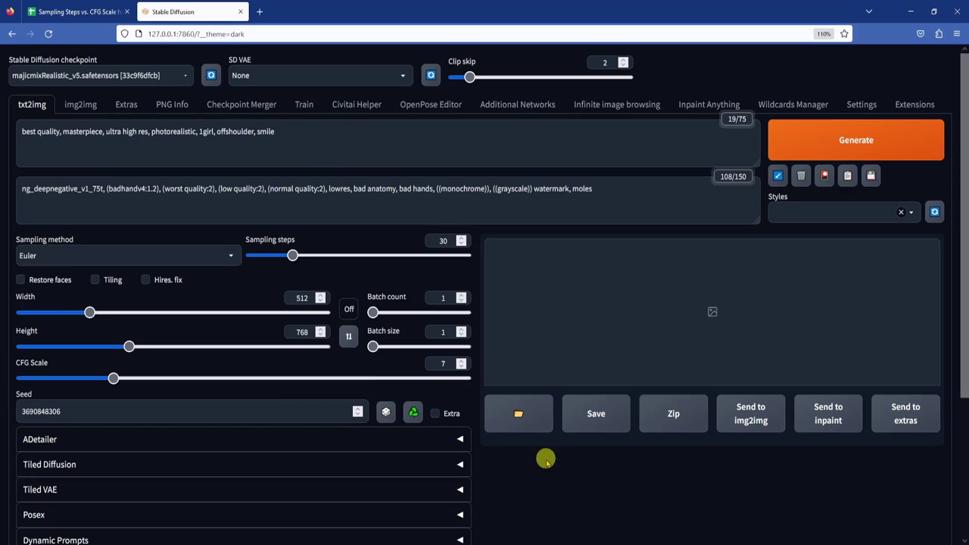
pyautogui.click(899, 141)
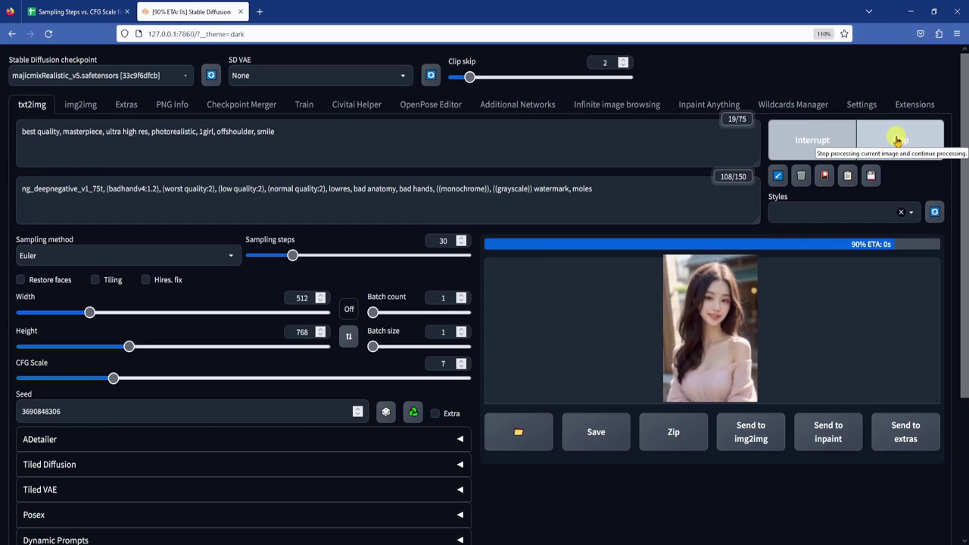
pyautogui.click(579, 348)
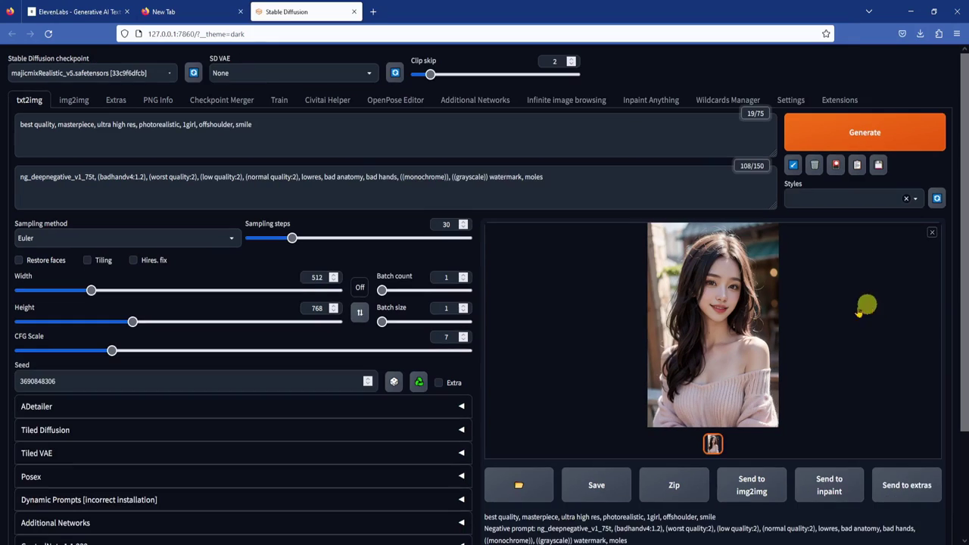
# Step: Select the X/Y/Z plot script with Steps on the X axis and CFG Scale on the Y axis
pyautogui.scroll(-3, 289, 436)
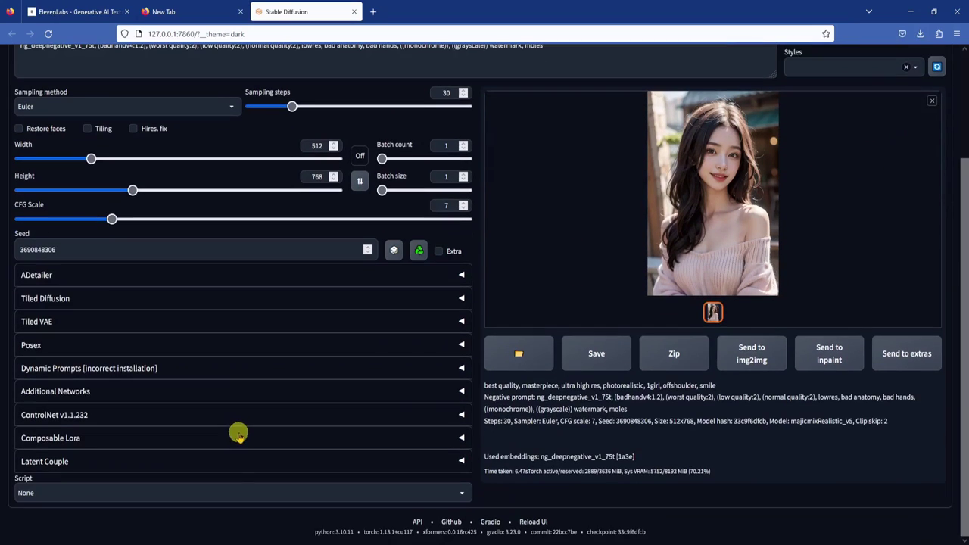
pyautogui.click(127, 495)
pyautogui.click(43, 466)
pyautogui.scroll(-3, 284, 380)
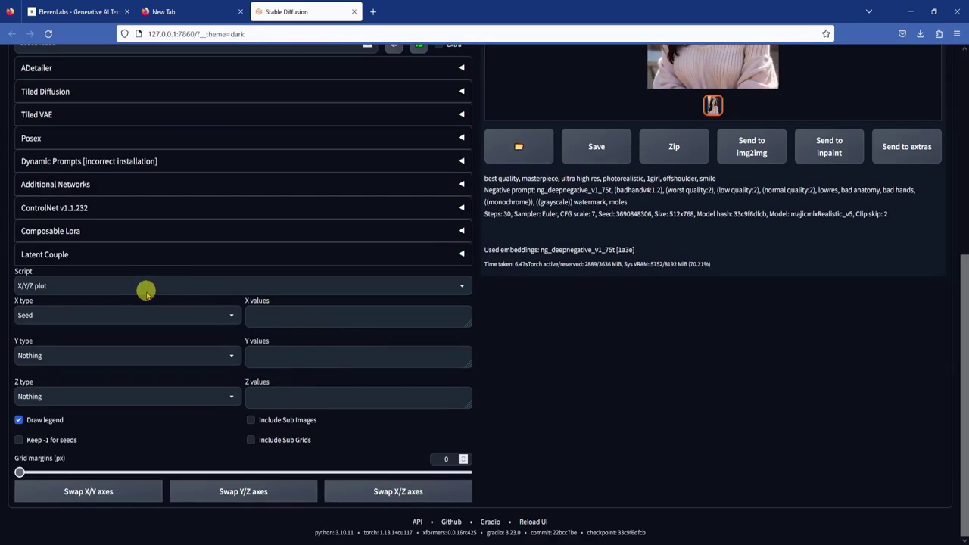
pyautogui.click(212, 313)
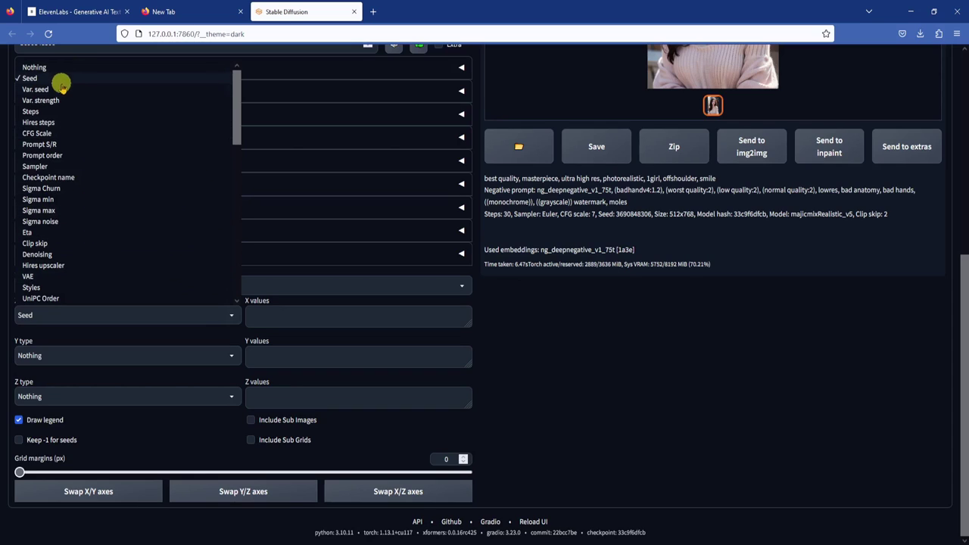
pyautogui.click(31, 111)
pyautogui.click(216, 355)
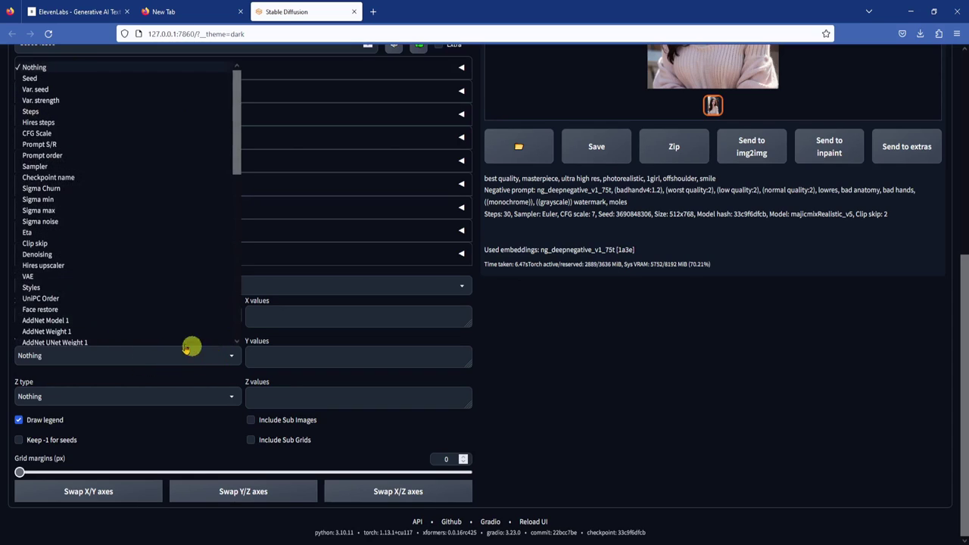
pyautogui.click(36, 133)
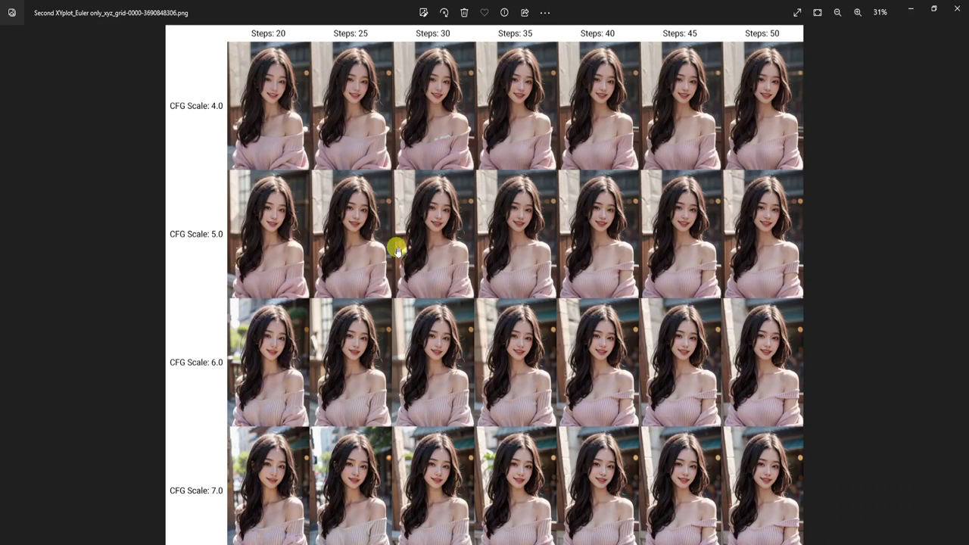
# Step: Pan and zoom the Euler grid to inspect the CFG 5.0, 6.0 and 9.0 rows up close
pyautogui.moveTo(396, 250); pyautogui.dragTo(398, 78)
pyautogui.moveTo(399, 356); pyautogui.dragTo(402, 205)
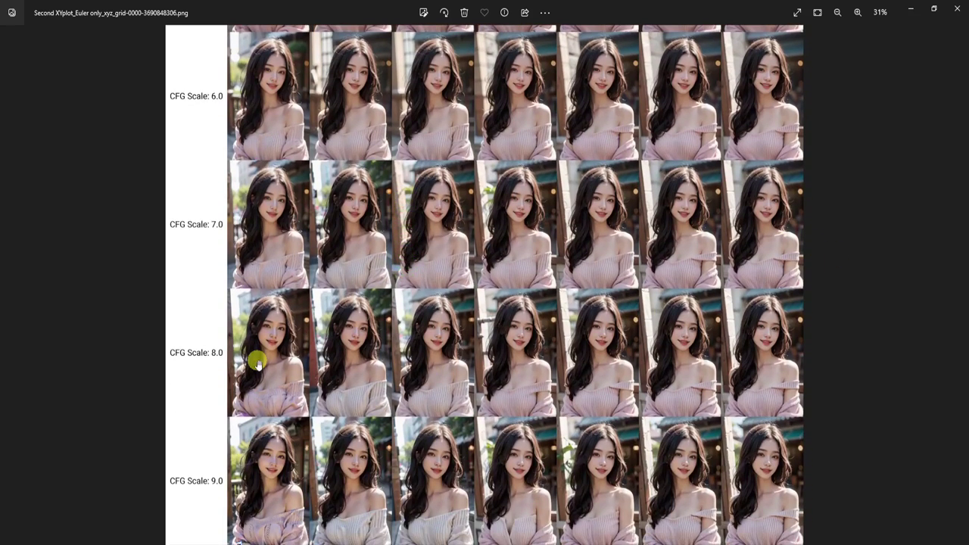
pyautogui.scroll(6, 277, 371)
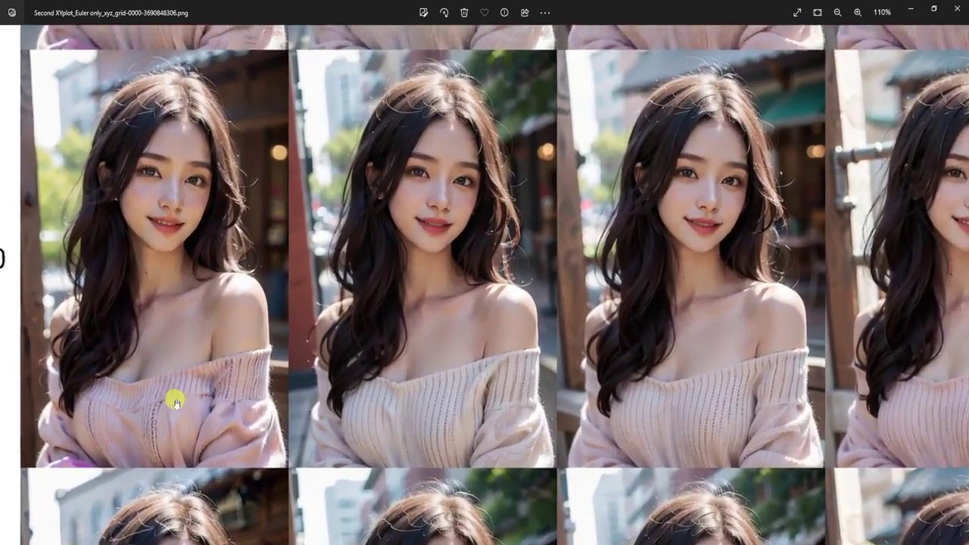
pyautogui.moveTo(174, 403); pyautogui.dragTo(210, 91)
pyautogui.moveTo(238, 268); pyautogui.dragTo(277, 166)
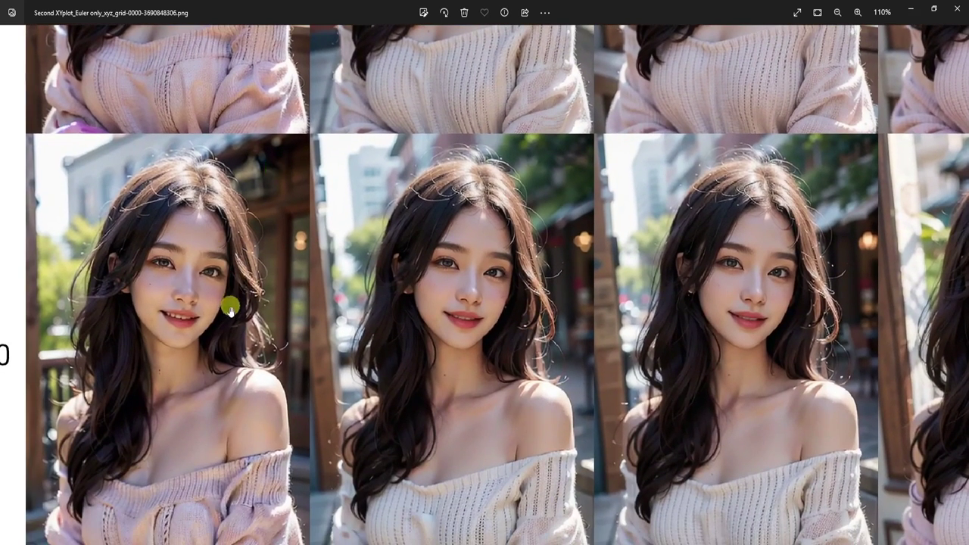
pyautogui.moveTo(293, 379); pyautogui.dragTo(299, 347)
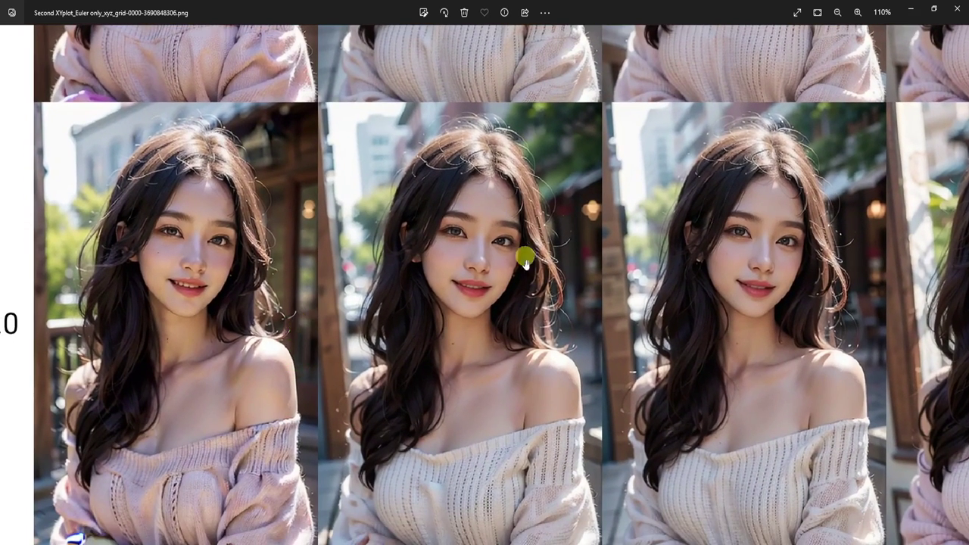
pyautogui.scroll(-5, 544, 330)
# Step: Show the Euler A grid and scan down to its CFG 8.0 and 9.0 rows
pyautogui.press('Right')
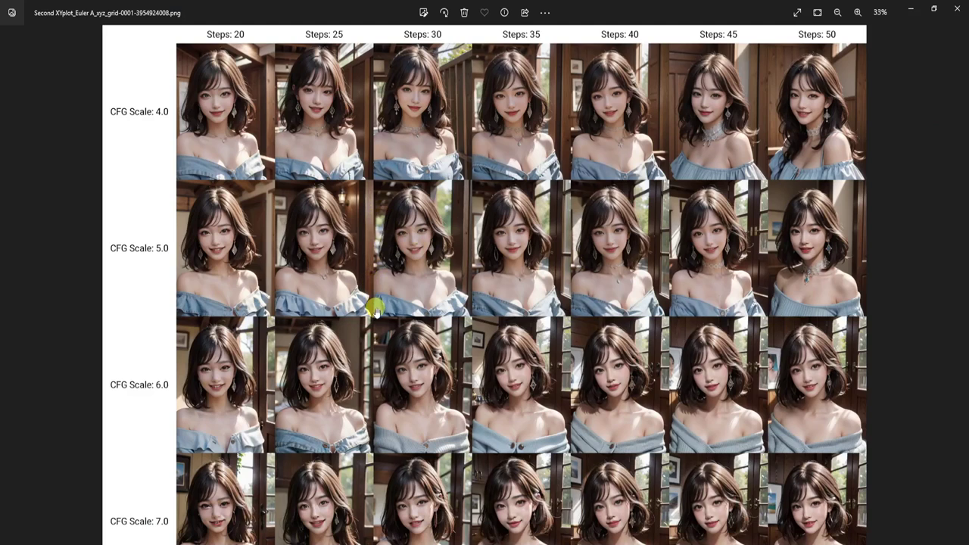
pyautogui.moveTo(376, 305); pyautogui.dragTo(396, 76)
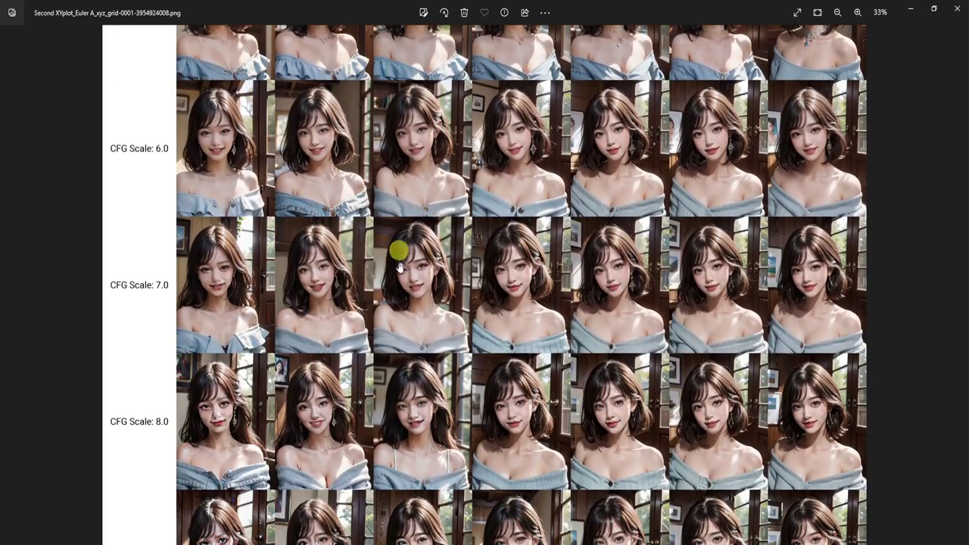
pyautogui.moveTo(389, 385); pyautogui.dragTo(404, 232)
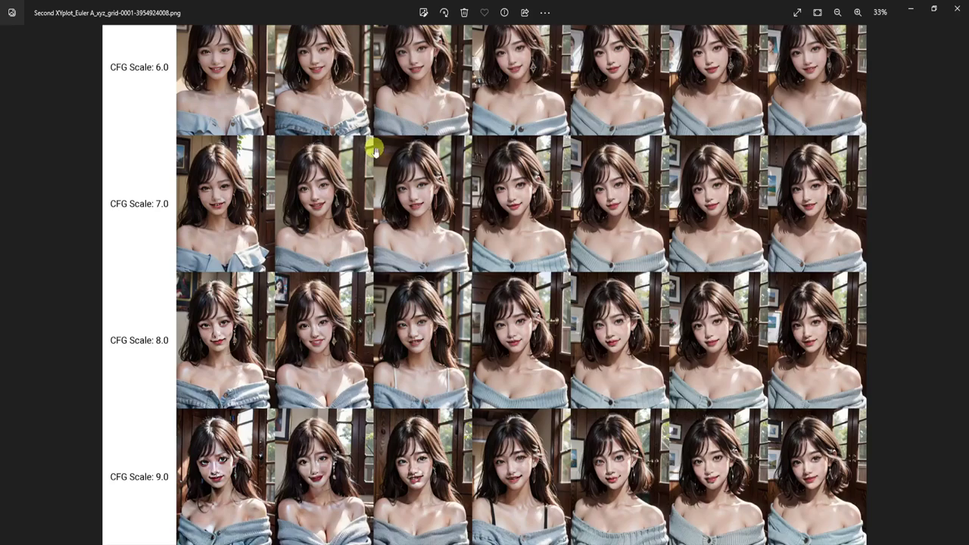
pyautogui.moveTo(375, 151); pyautogui.dragTo(366, 493)
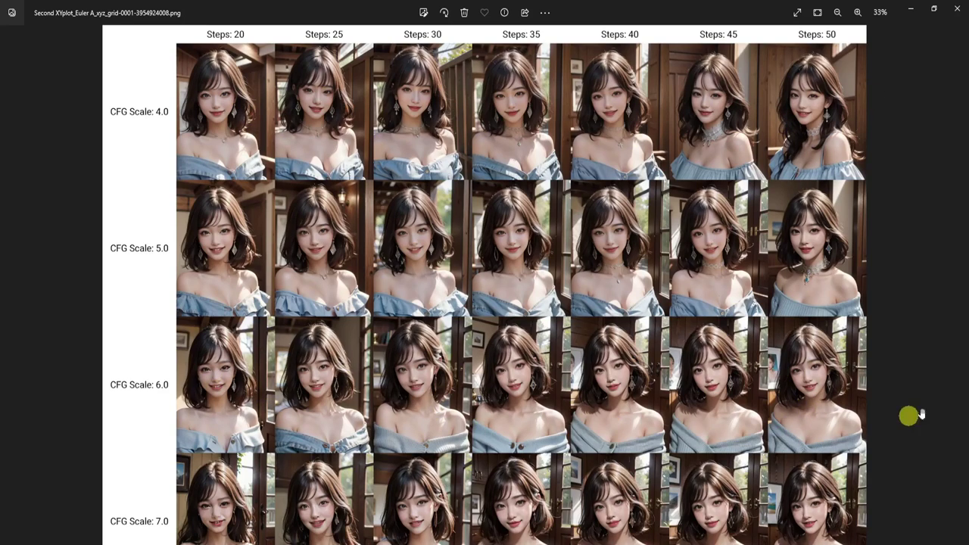
# Step: Zoom into the Euler A grid and look along the CFG 7.0 row close-ups
pyautogui.hotkey('ctrl', '+')
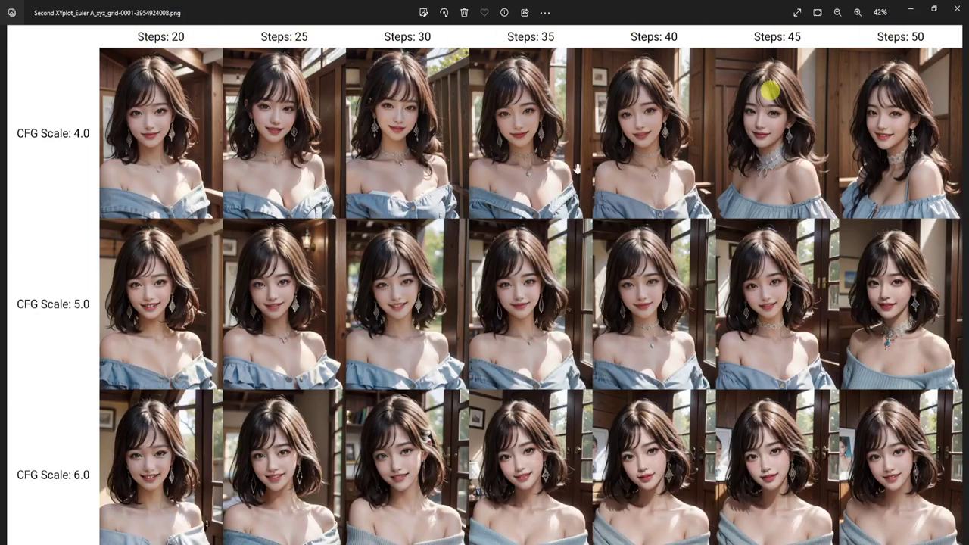
pyautogui.moveTo(324, 411); pyautogui.dragTo(366, 57)
pyautogui.scroll(1, 315, 336)
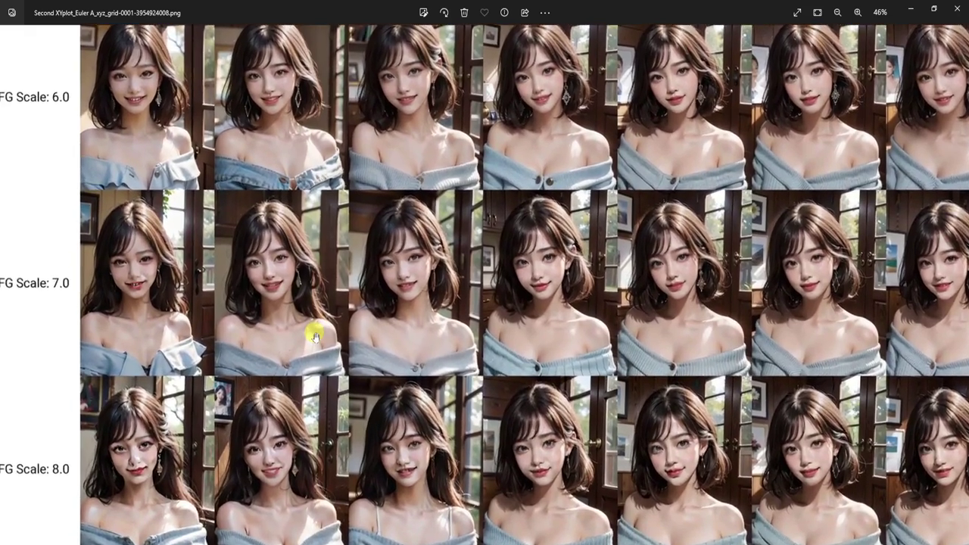
pyautogui.scroll(1, 316, 336)
pyautogui.moveTo(280, 324); pyautogui.dragTo(363, 324)
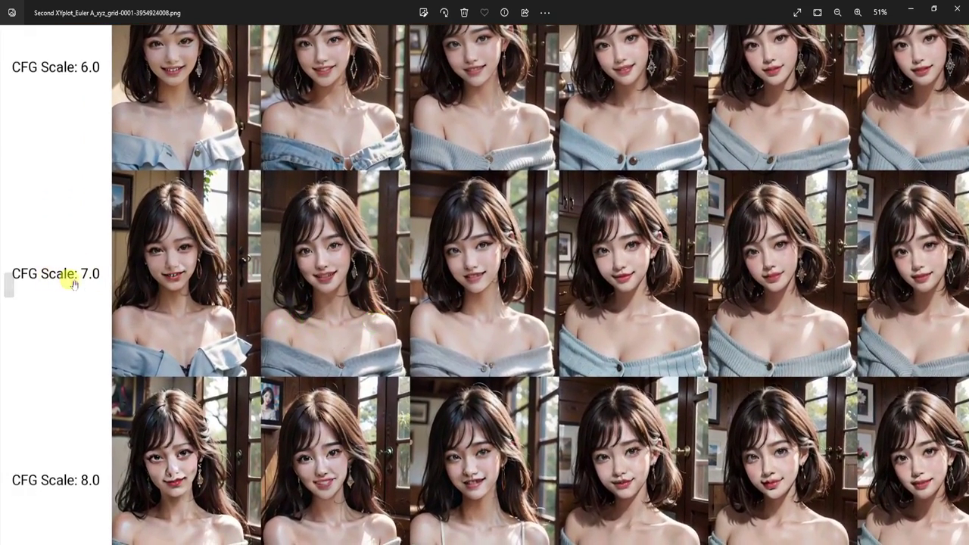
pyautogui.scroll(2, 337, 261)
pyautogui.scroll(1, 337, 261)
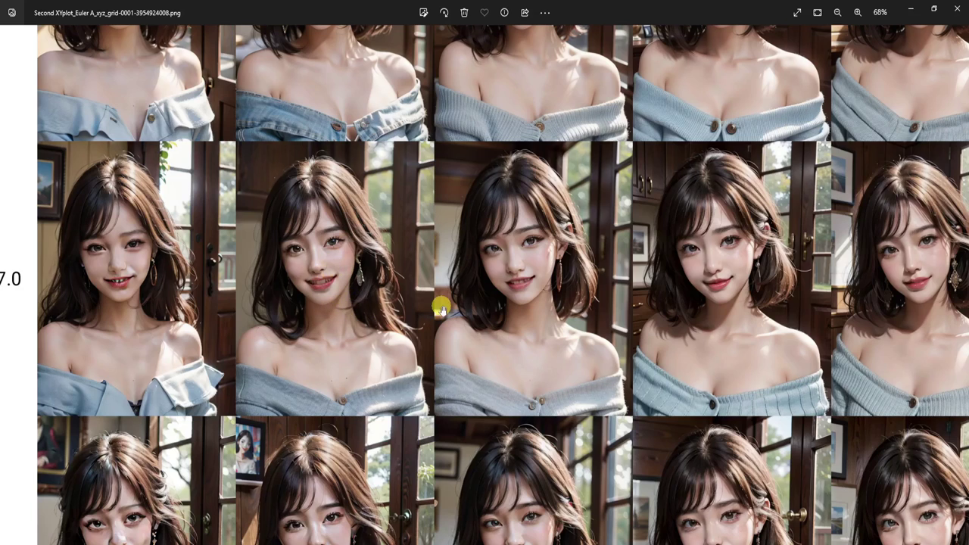
pyautogui.moveTo(612, 277); pyautogui.dragTo(275, 287)
pyautogui.moveTo(642, 320); pyautogui.dragTo(485, 316)
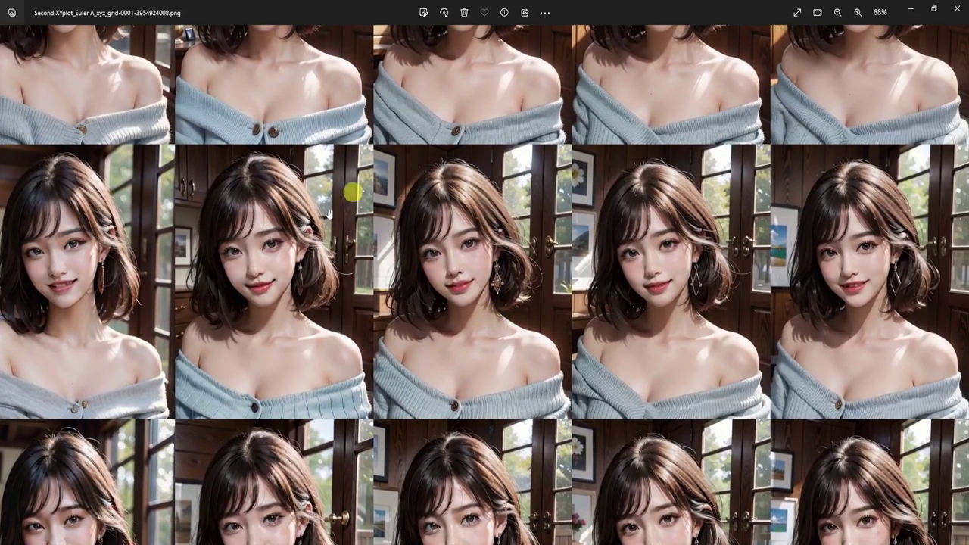
pyautogui.scroll(-5, 908, 307)
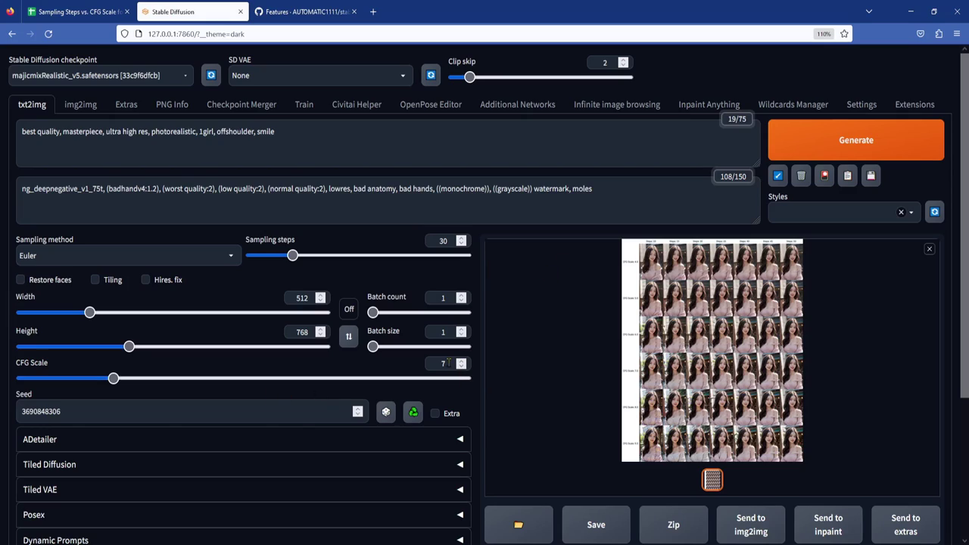
# Step: Set CFG Scale to 6 and Sampling steps to 40, leaving the script at None
pyautogui.moveTo(439, 364); pyautogui.dragTo(465, 369)
pyautogui.write('6')
pyautogui.moveTo(462, 242); pyautogui.dragTo(438, 240)
pyautogui.write('40')
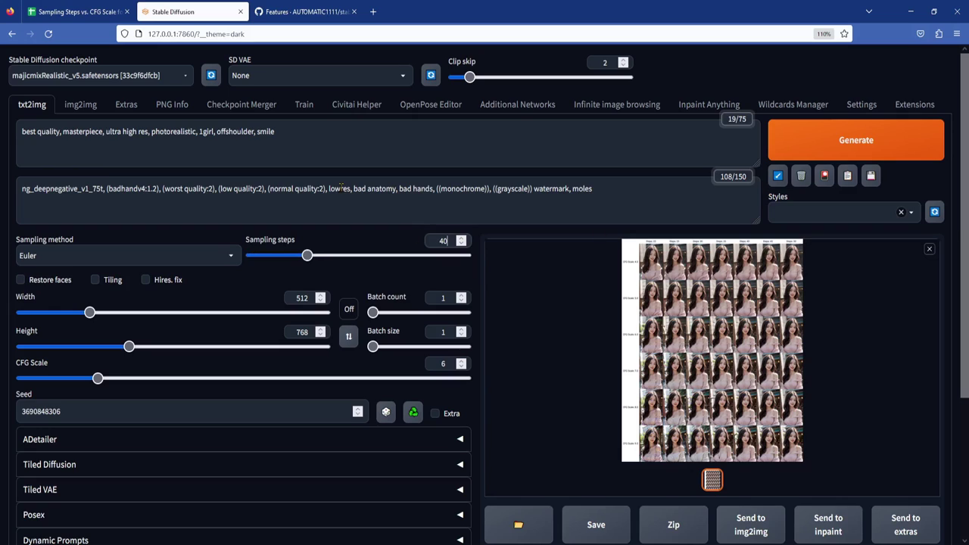
pyautogui.scroll(-3, 243, 340)
pyautogui.click(53, 488)
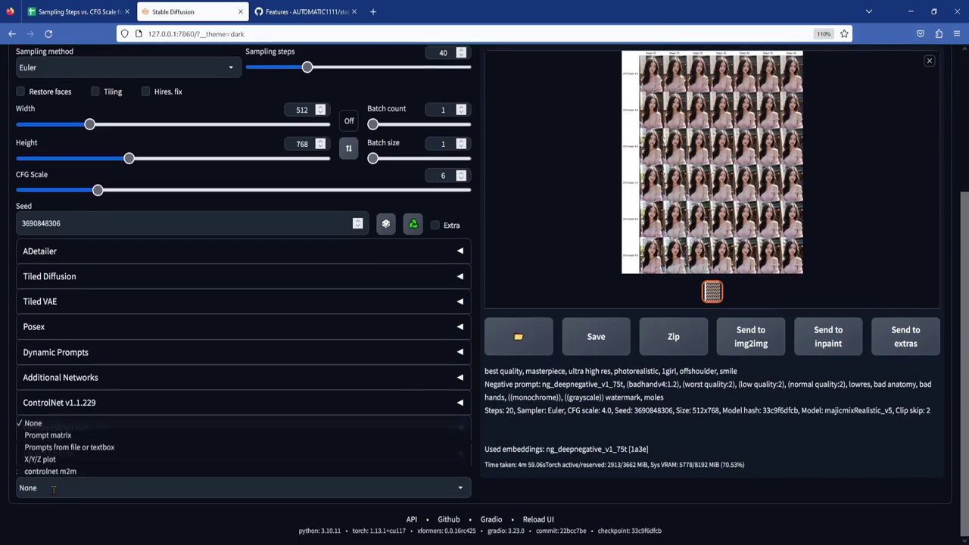
pyautogui.click(37, 426)
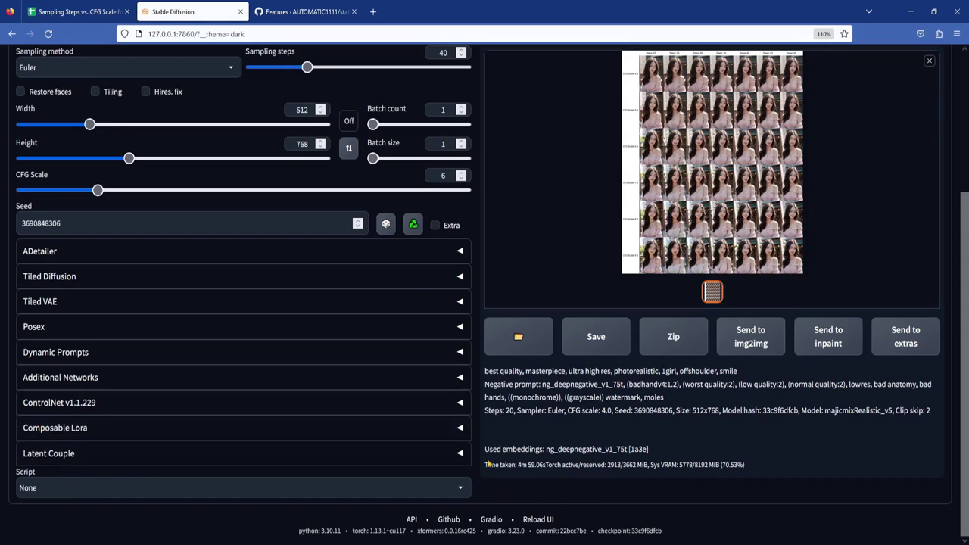
# Step: Generate a batch of 4 images with a random seed
pyautogui.scroll(3, 484, 450)
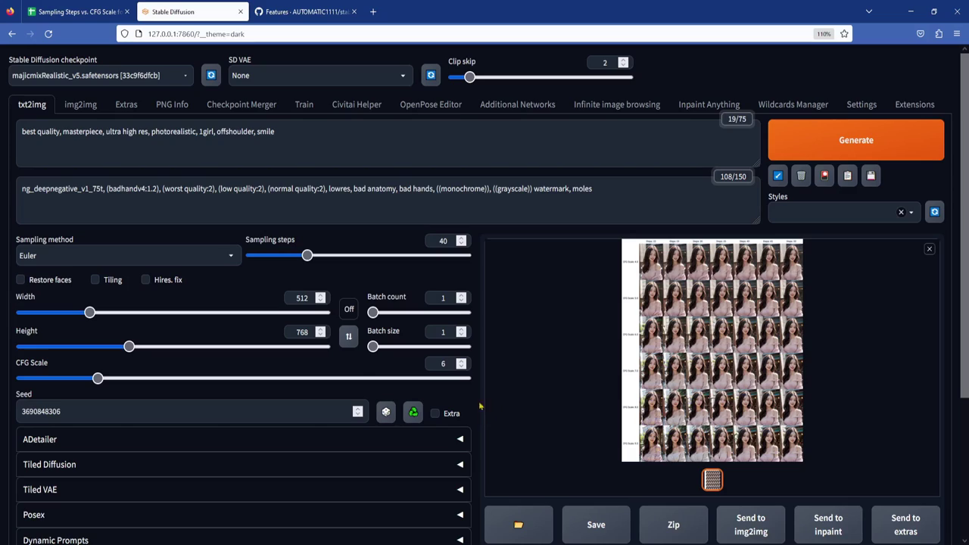
pyautogui.click(462, 330)
pyautogui.click(461, 331)
pyautogui.click(462, 331)
pyautogui.click(385, 412)
pyautogui.click(856, 140)
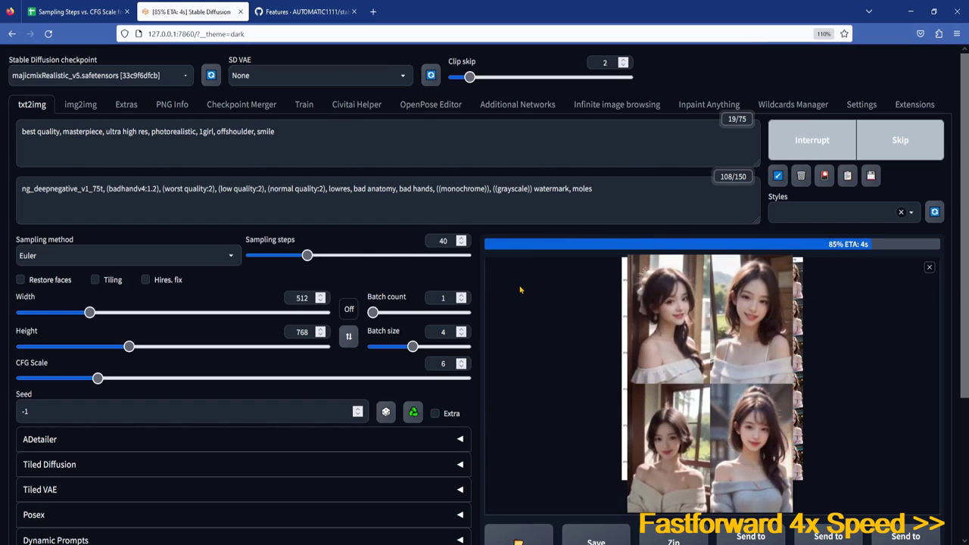
# Step: View the generated batch full-size and step through all four portraits
pyautogui.click(647, 349)
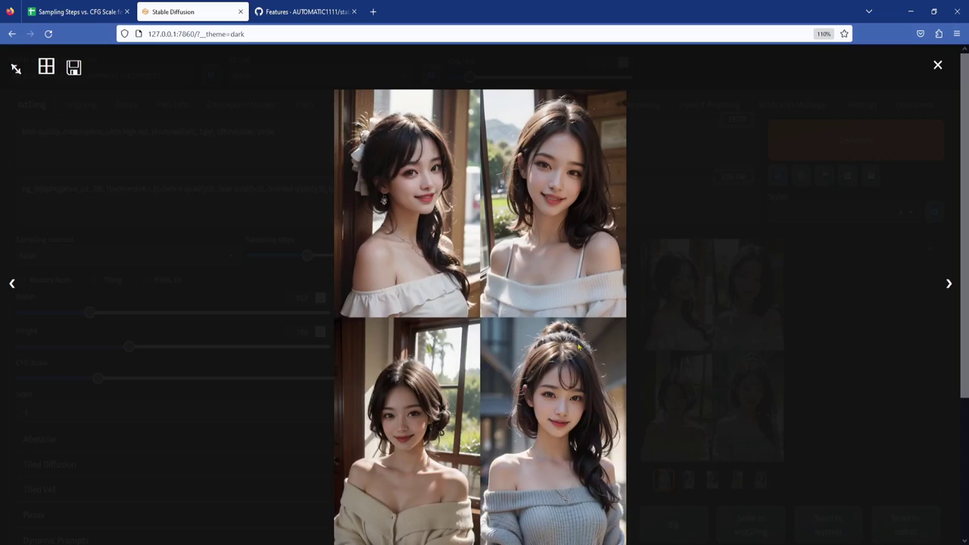
pyautogui.click(950, 284)
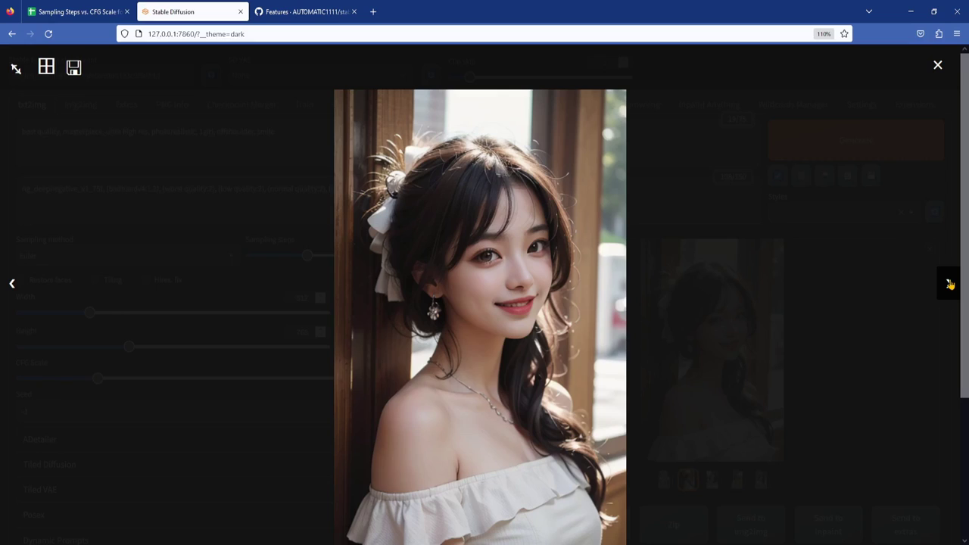
pyautogui.click(949, 284)
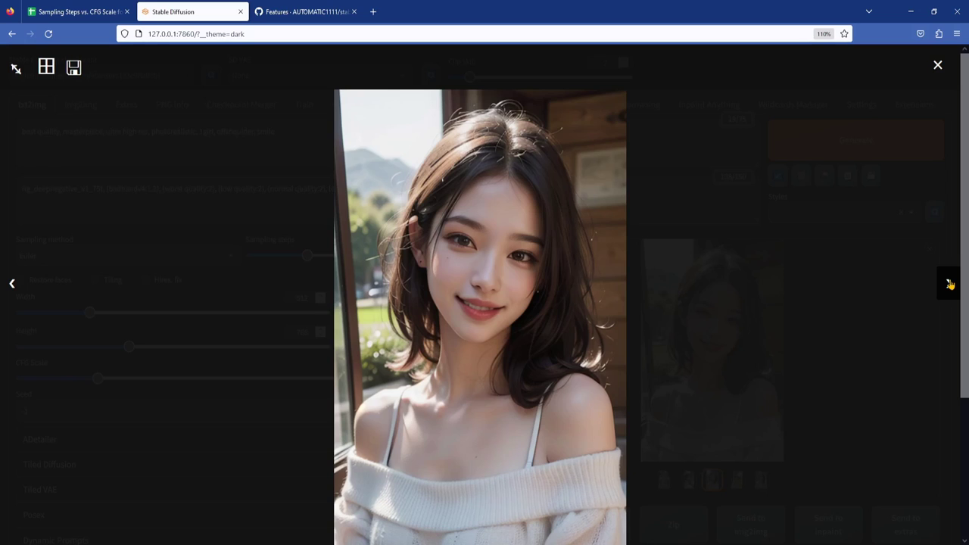
pyautogui.click(949, 284)
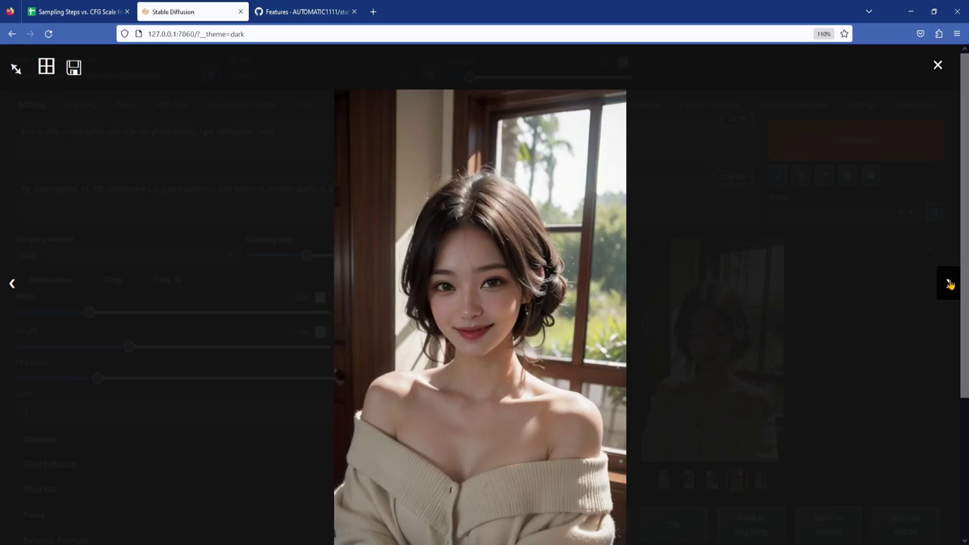
pyautogui.click(949, 284)
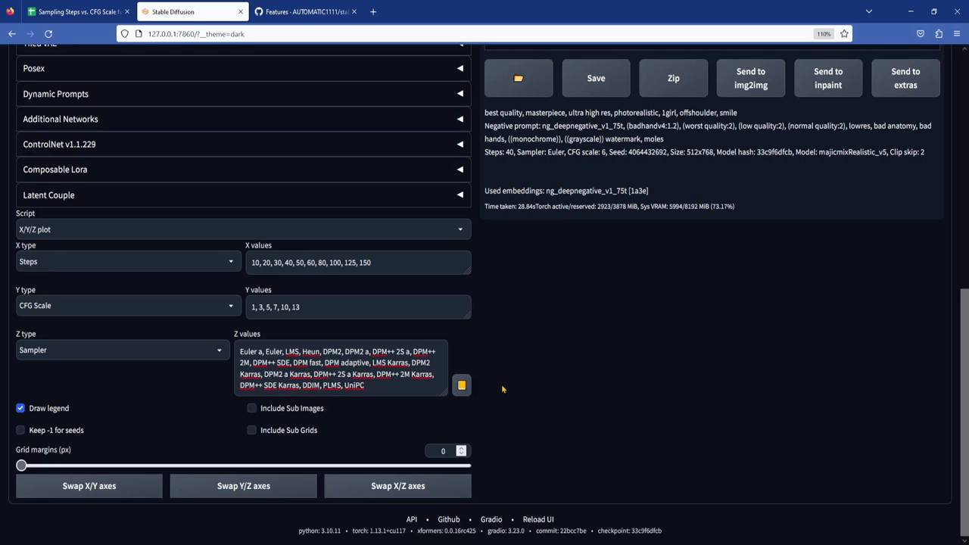
# Step: Run the sampler comparison plot and mark the 472-MPixel AssertionError line in the console
pyautogui.scroll(6, 504, 390)
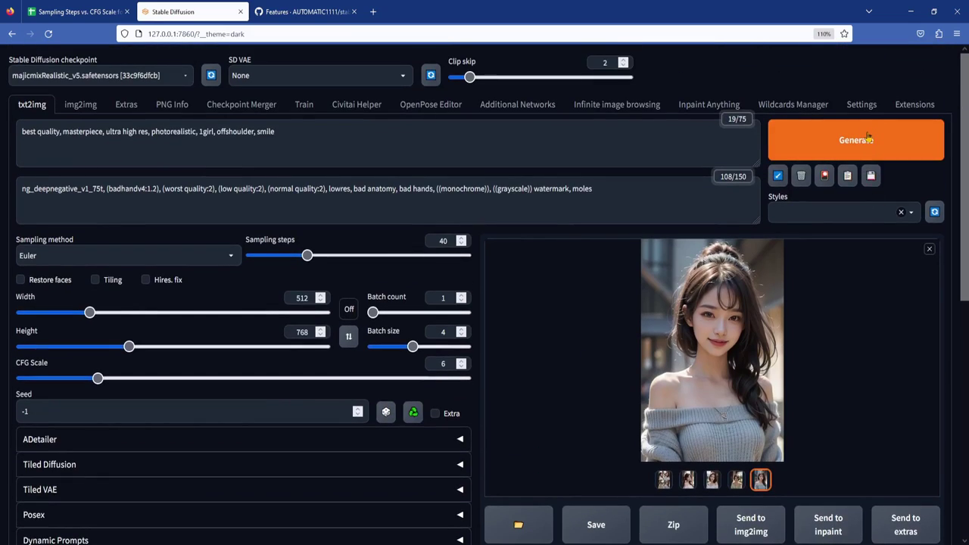
pyautogui.click(870, 137)
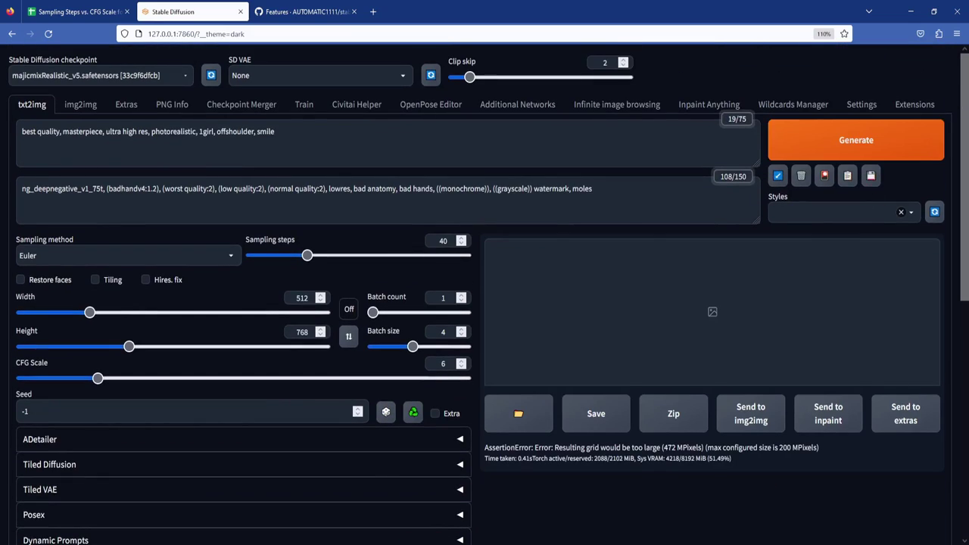
pyautogui.hotkey('alt', 'Tab')
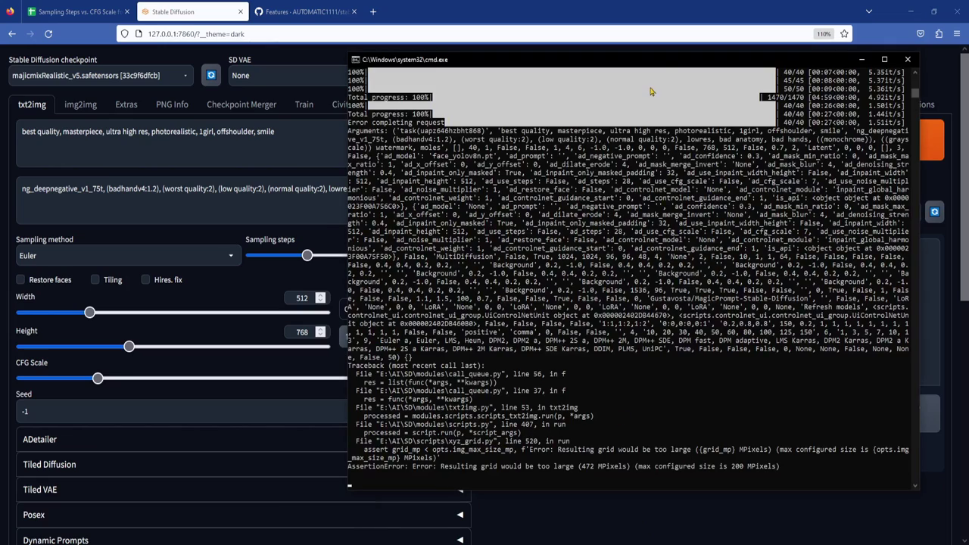
pyautogui.moveTo(653, 59); pyautogui.dragTo(352, 55)
pyautogui.moveTo(431, 487); pyautogui.dragTo(412, 396)
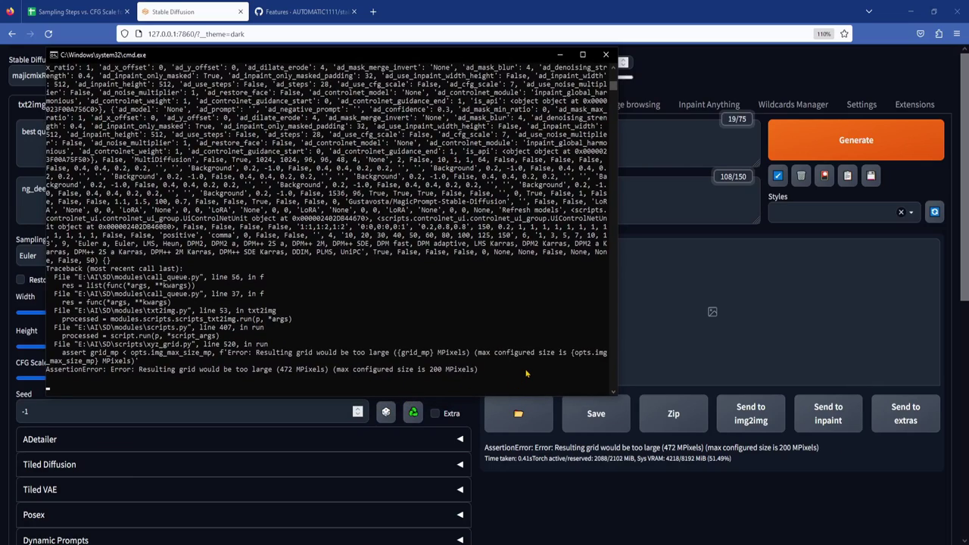
pyautogui.moveTo(506, 374); pyautogui.dragTo(47, 376)
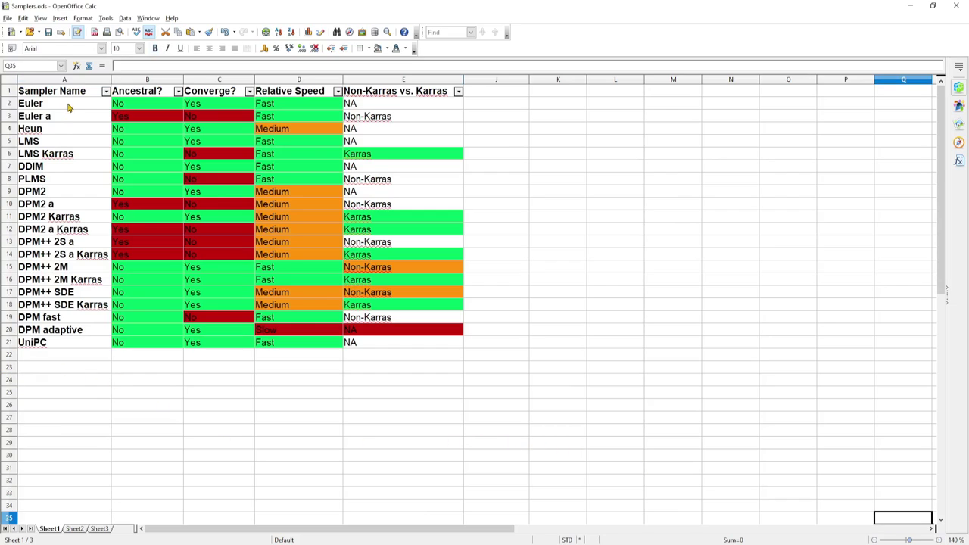
pyautogui.moveTo(68, 106); pyautogui.dragTo(73, 346)
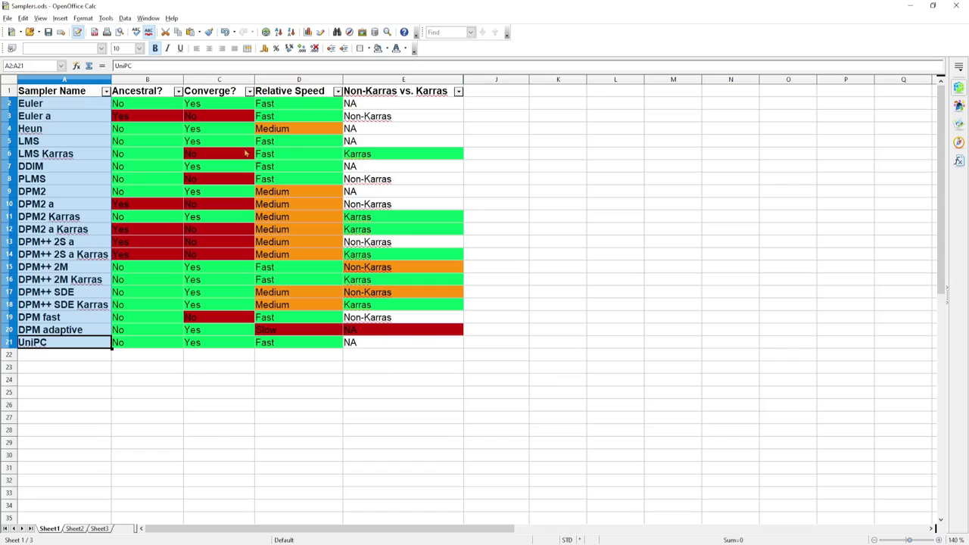
pyautogui.click(162, 95)
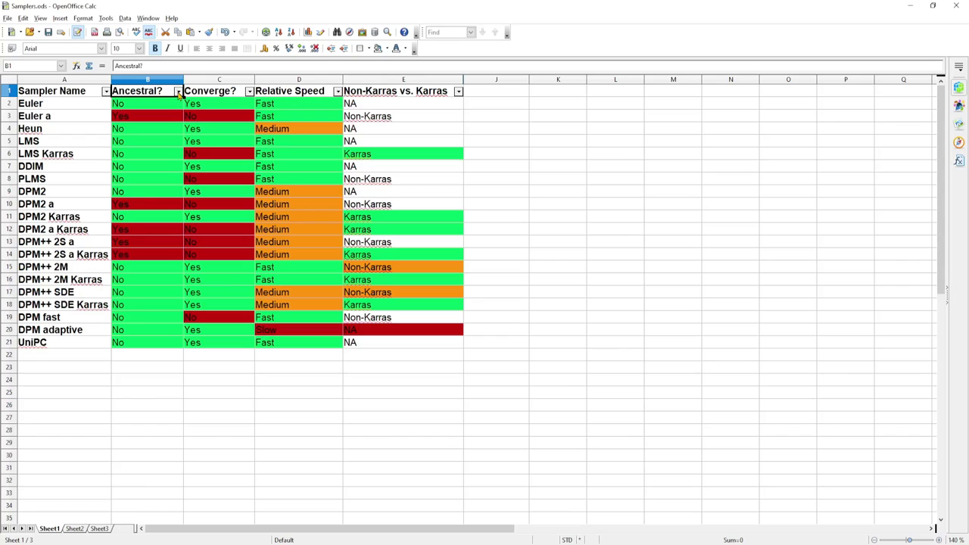
# Step: Filter Ancestral? to No so only non-ancestral samplers remain
pyautogui.click(178, 92)
pyautogui.click(120, 126)
pyautogui.moveTo(140, 127); pyautogui.dragTo(156, 320)
pyautogui.click(156, 320)
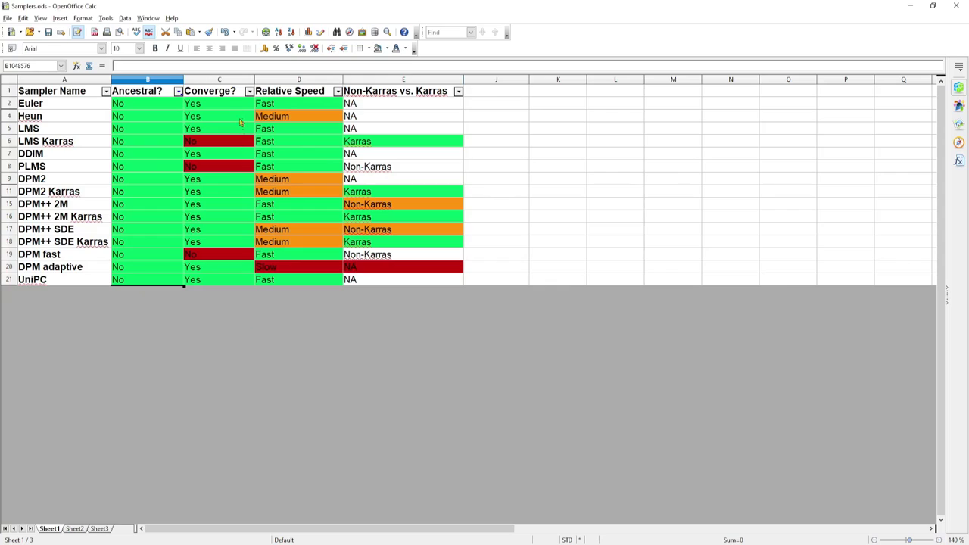
pyautogui.click(241, 94)
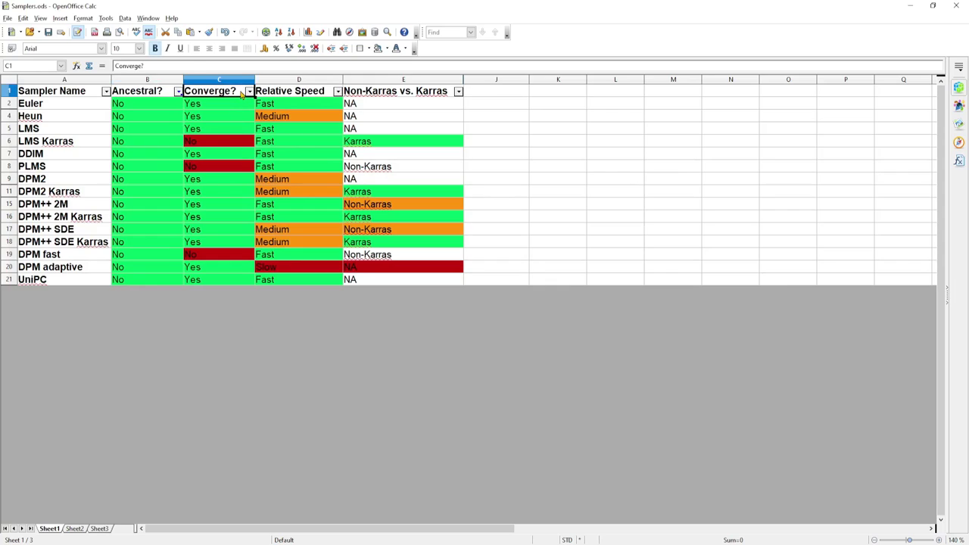
pyautogui.click(10, 142)
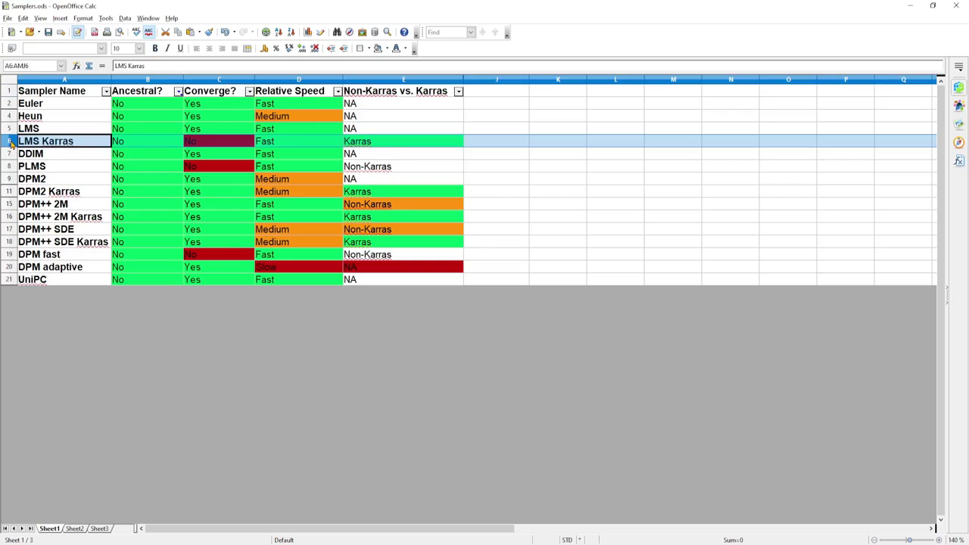
pyautogui.click(10, 168)
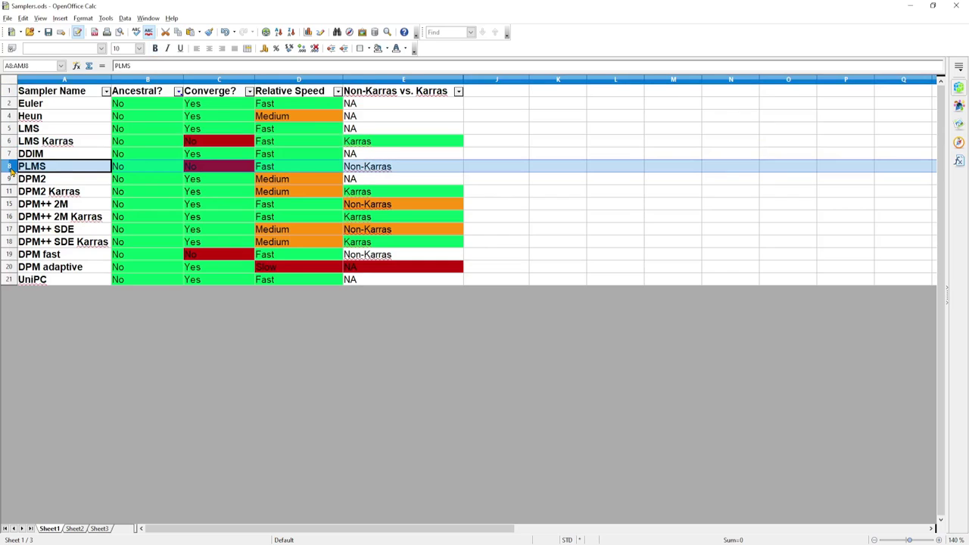
pyautogui.click(13, 257)
pyautogui.click(236, 303)
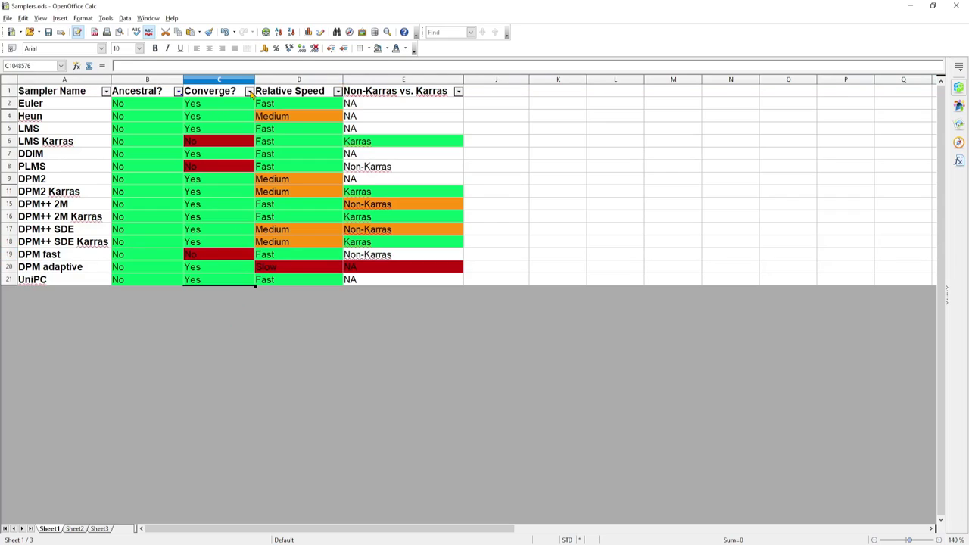
# Step: Filter Converge? to Yes and Relative Speed to Fast
pyautogui.click(251, 91)
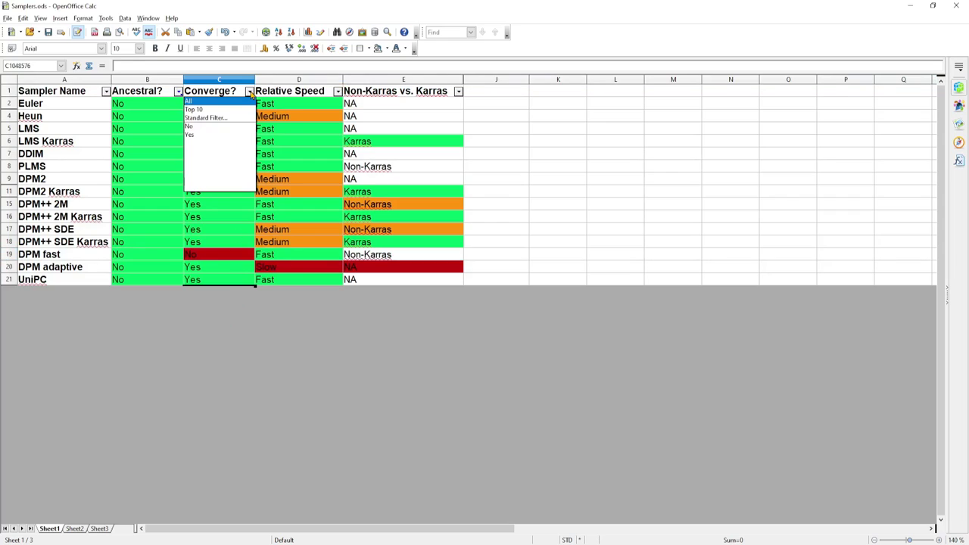
pyautogui.click(194, 137)
pyautogui.click(271, 296)
pyautogui.click(337, 92)
pyautogui.click(273, 126)
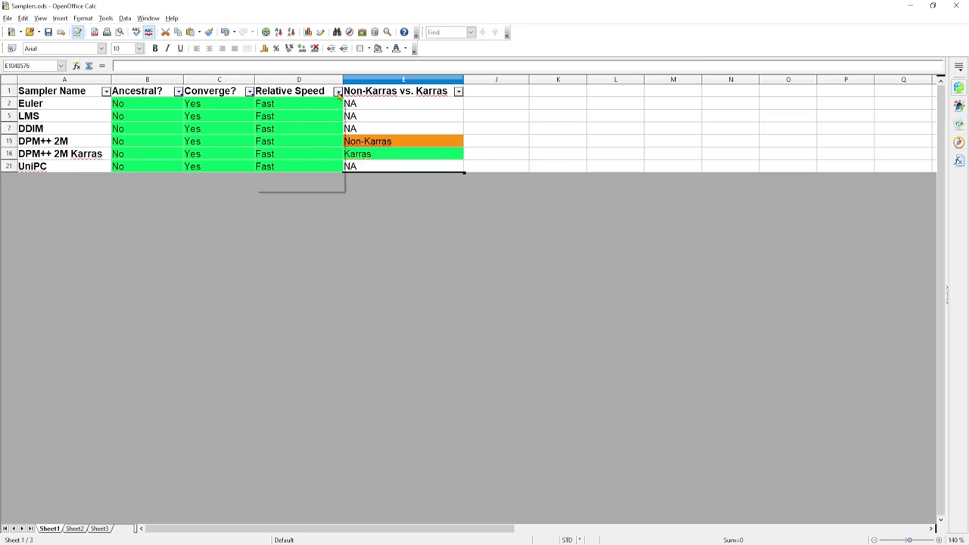
# Step: Switch the Relative Speed filter to Medium to compare, then back to Fast
pyautogui.click(337, 92)
pyautogui.click(277, 141)
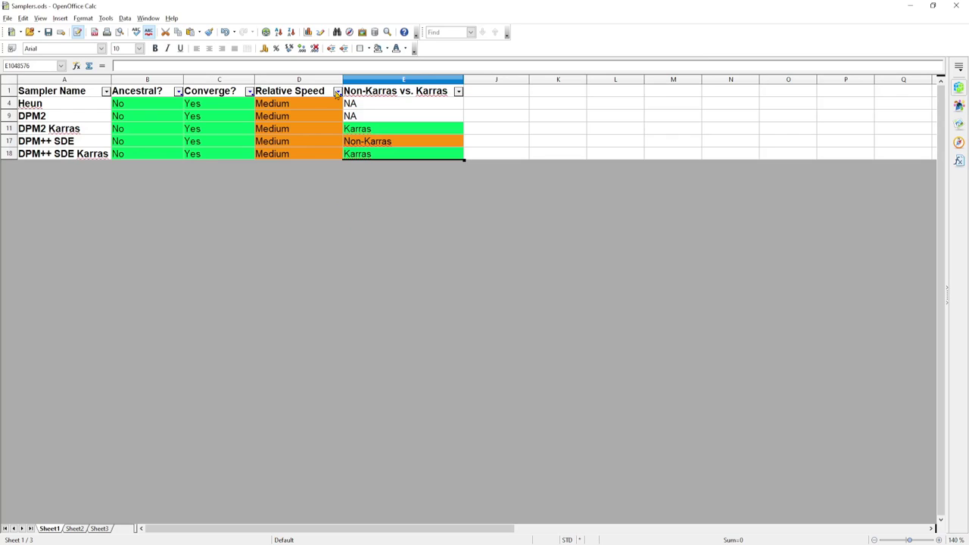
pyautogui.click(337, 92)
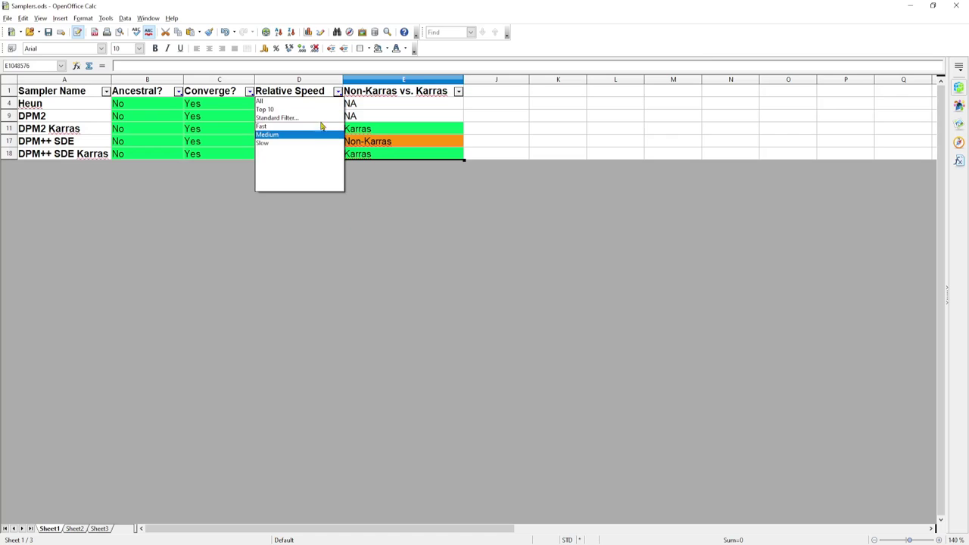
pyautogui.click(289, 137)
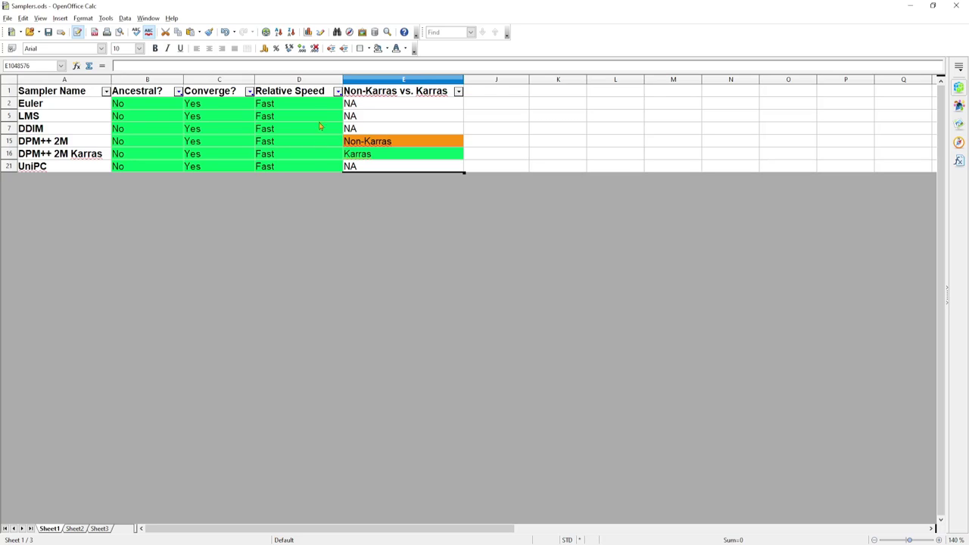
pyautogui.click(338, 92)
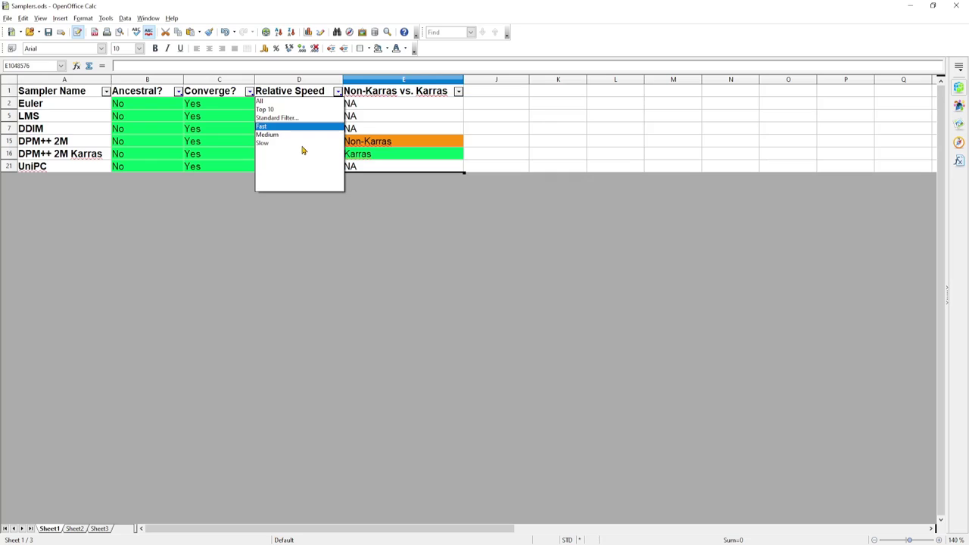
# Step: Remove the speed filter to show all rows, then hide the DPM adaptive row
pyautogui.click(283, 103)
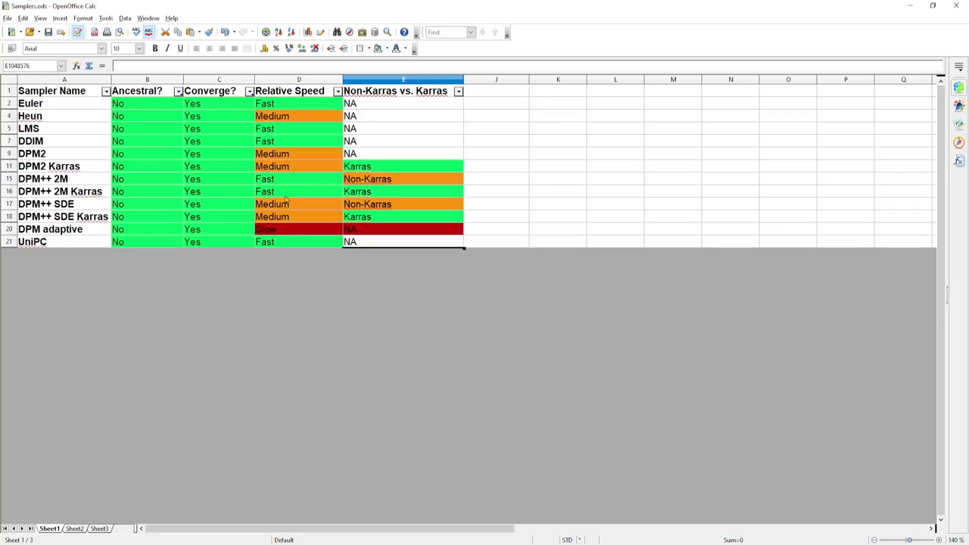
pyautogui.click(9, 230)
pyautogui.rightClick(9, 229)
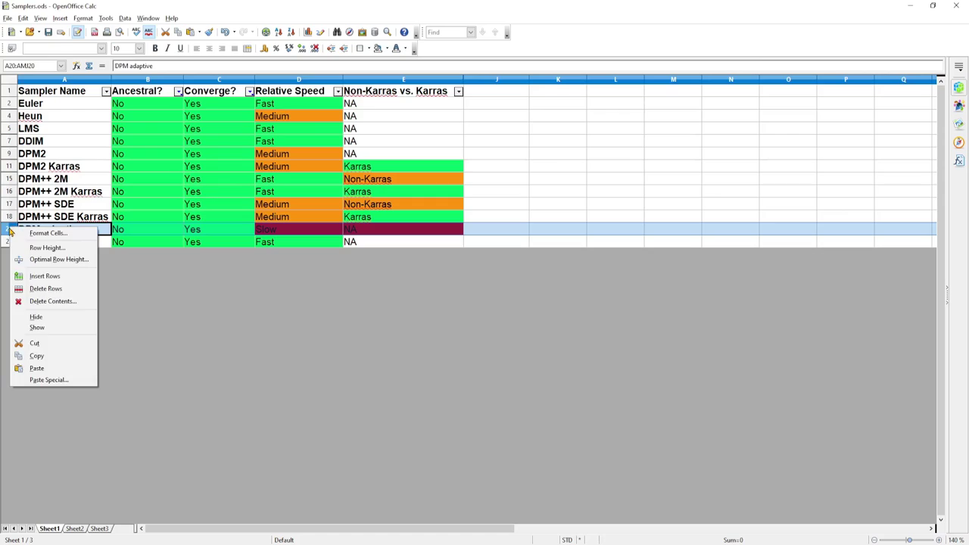
pyautogui.click(55, 318)
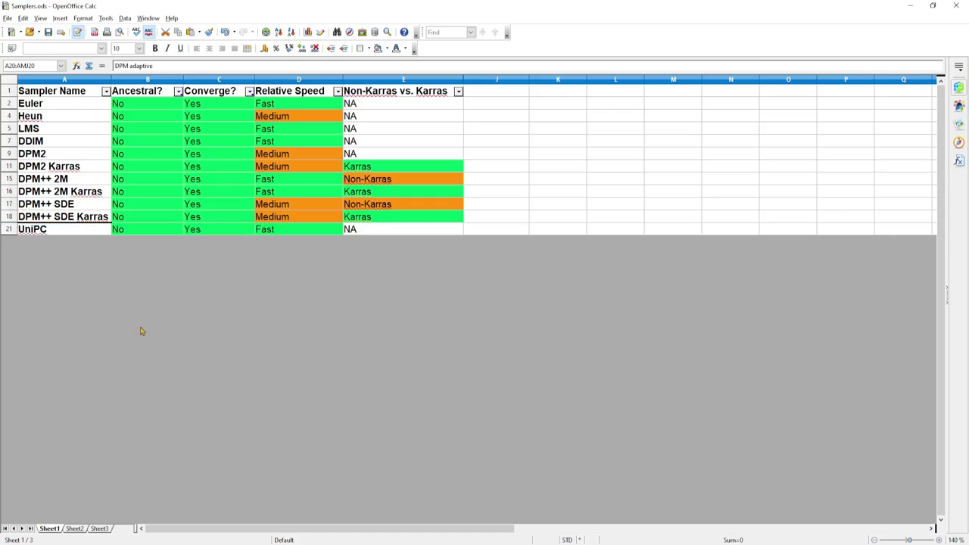
pyautogui.click(327, 297)
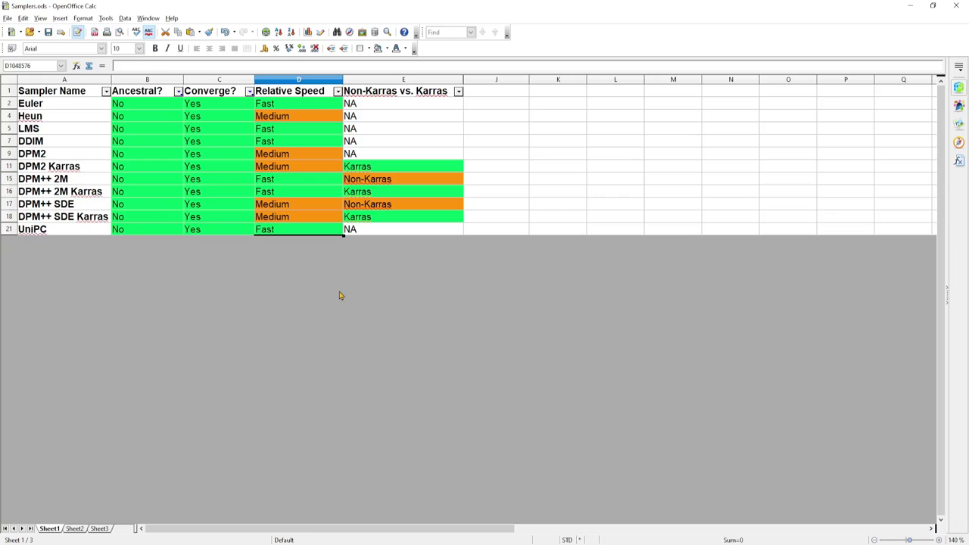
# Step: Delete the DPM2, DPM++ 2M and DPM++ SDE rows from the sampler table
pyautogui.click(445, 94)
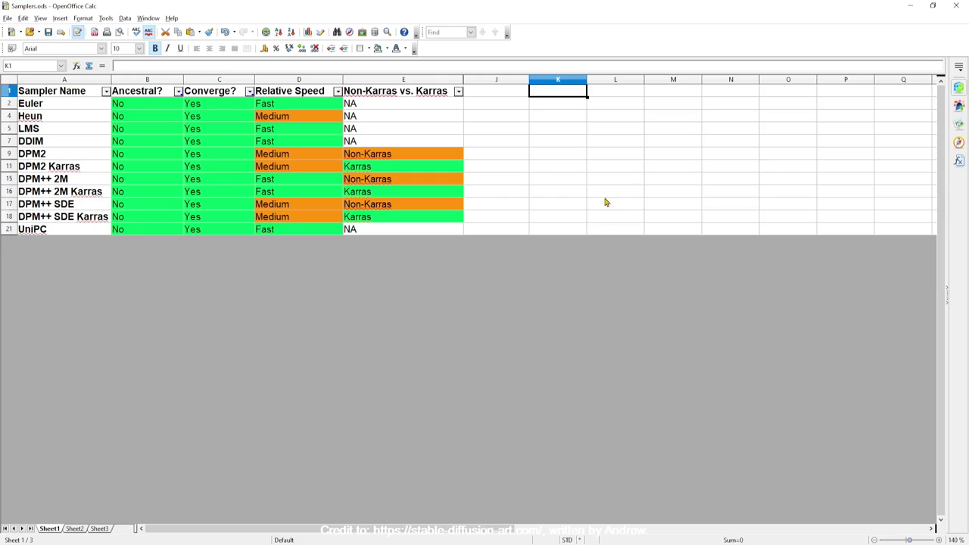
pyautogui.click(445, 92)
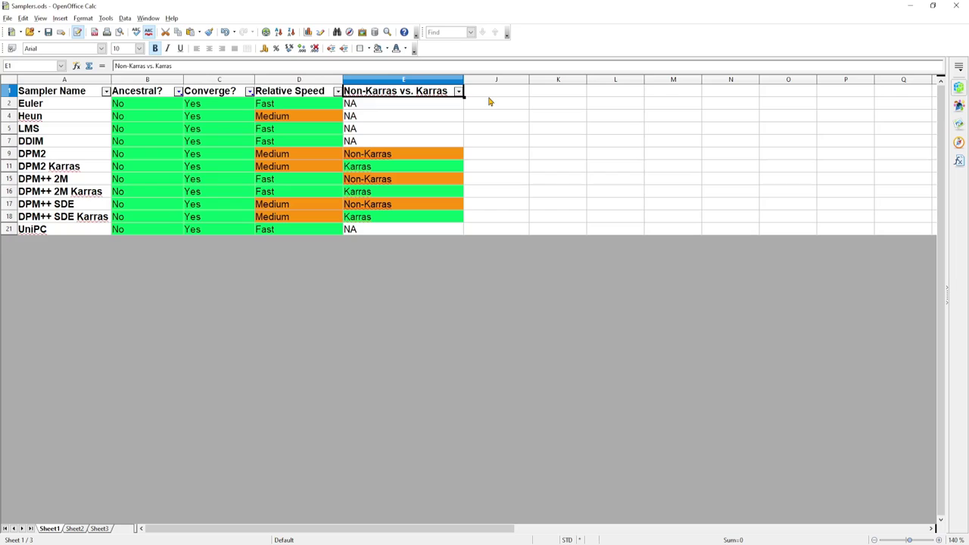
pyautogui.click(9, 153)
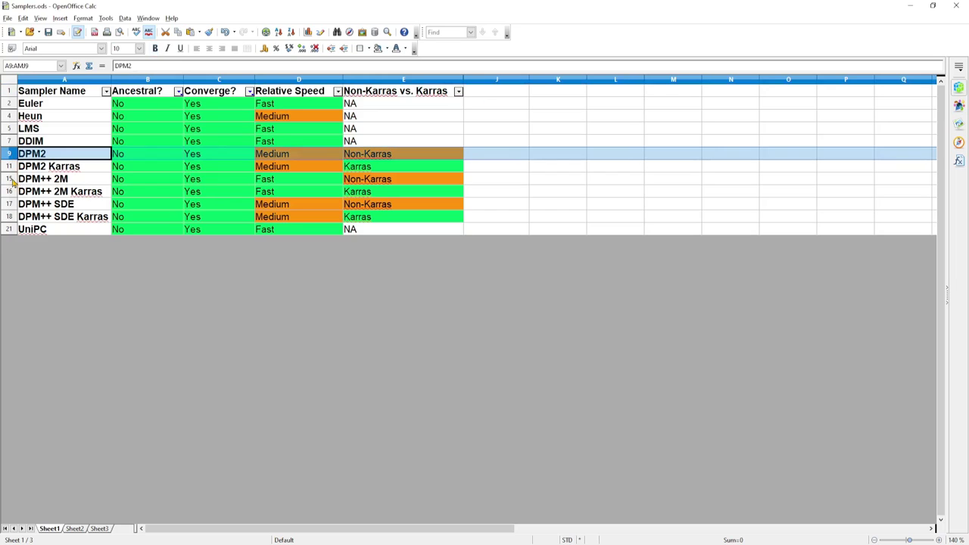
pyautogui.keyDown('ctrl'); pyautogui.click(9, 179); pyautogui.keyUp('ctrl')
pyautogui.keyDown('ctrl'); pyautogui.click(10, 204); pyautogui.keyUp('ctrl')
pyautogui.rightClick(10, 204)
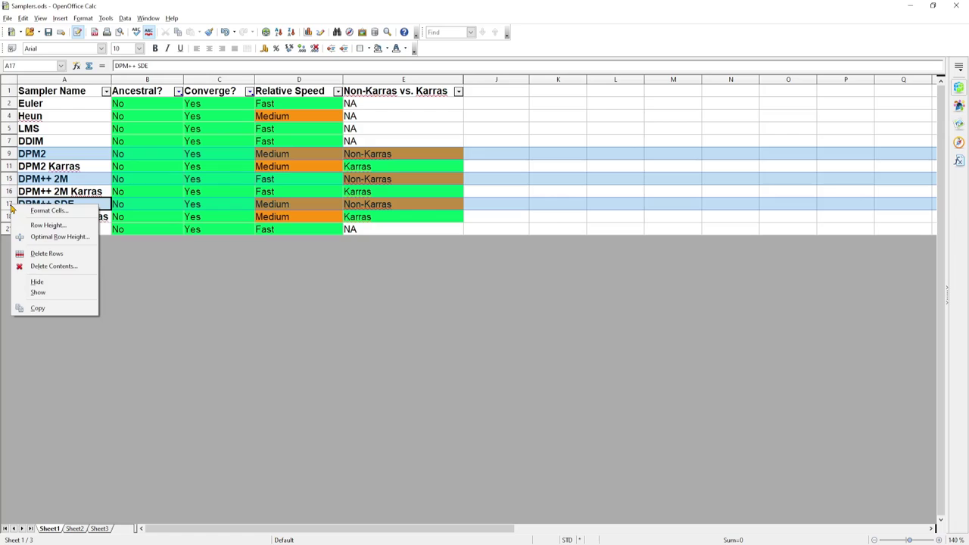
pyautogui.click(46, 285)
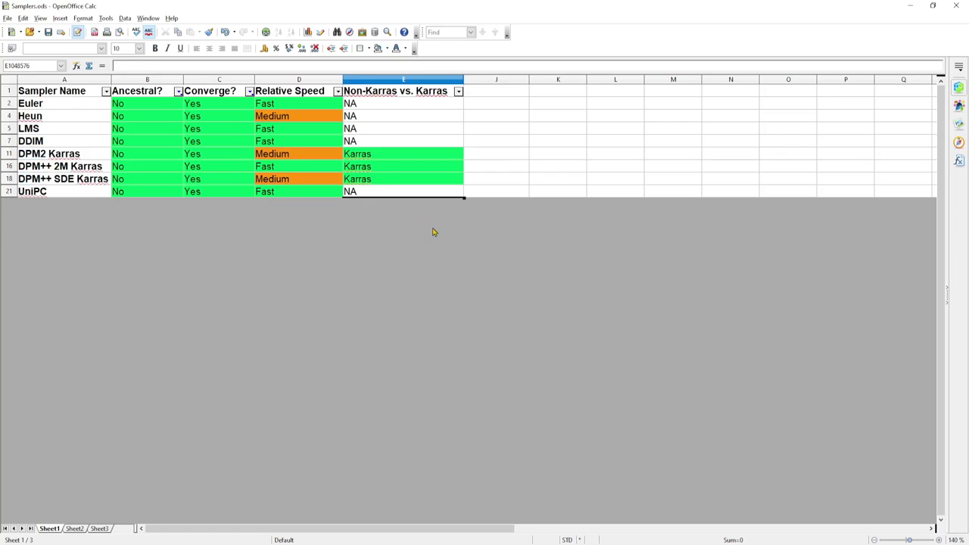
pyautogui.click(401, 249)
# Step: Select all the remaining sampler rows in the Calc table
pyautogui.moveTo(9, 103); pyautogui.dragTo(9, 191)
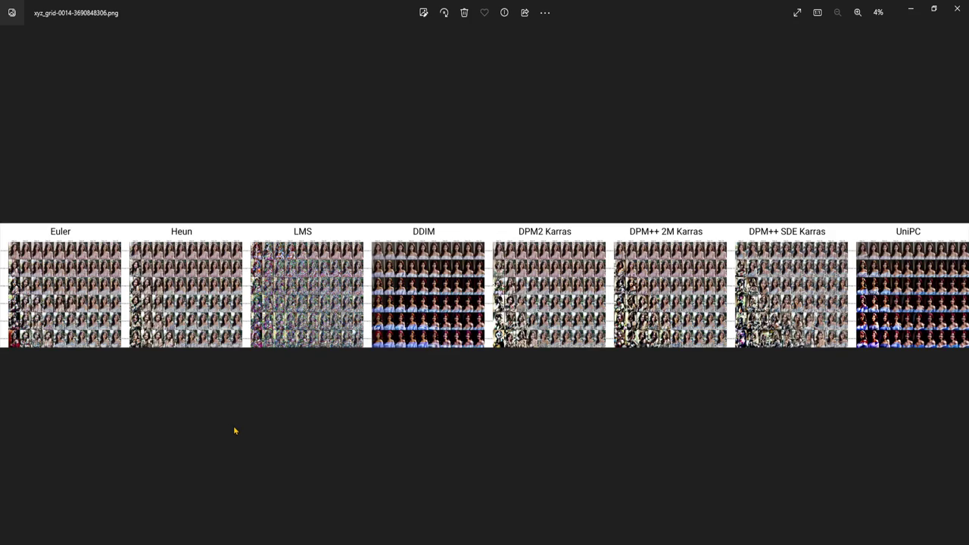
# Step: Zoom into xyz_grid-0014.png and pan across the grid to bring Euler into view
pyautogui.scroll(3, 106, 307)
pyautogui.moveTo(106, 306); pyautogui.dragTo(330, 306)
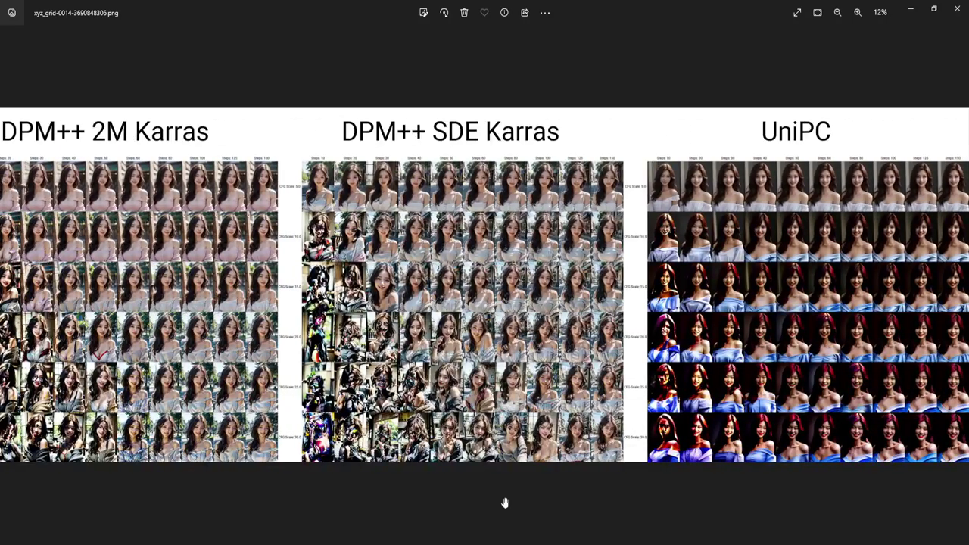
pyautogui.hscroll(-15, 212, 331)
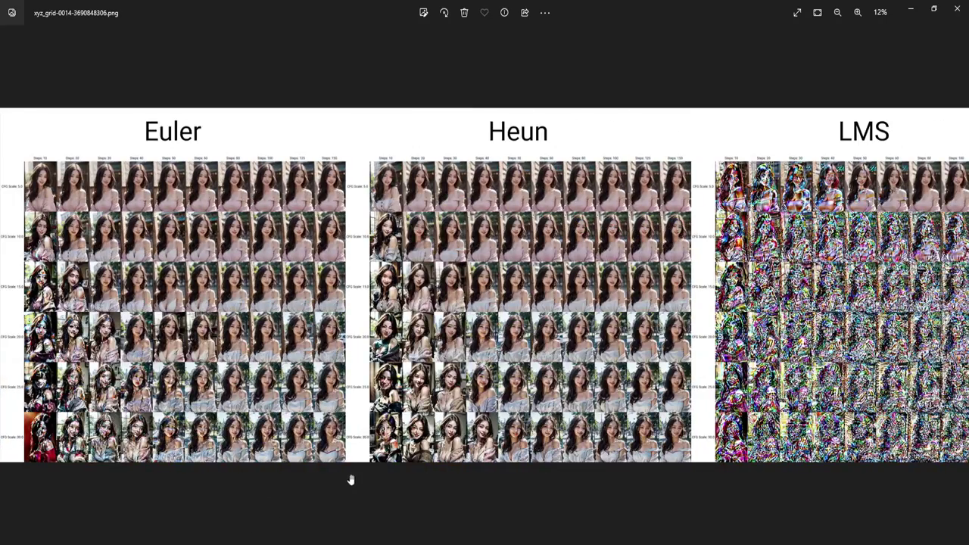
# Step: Minimize Photos and step through the first xyz_grid files in txt2img-grids to check their sizes
pyautogui.click(909, 8)
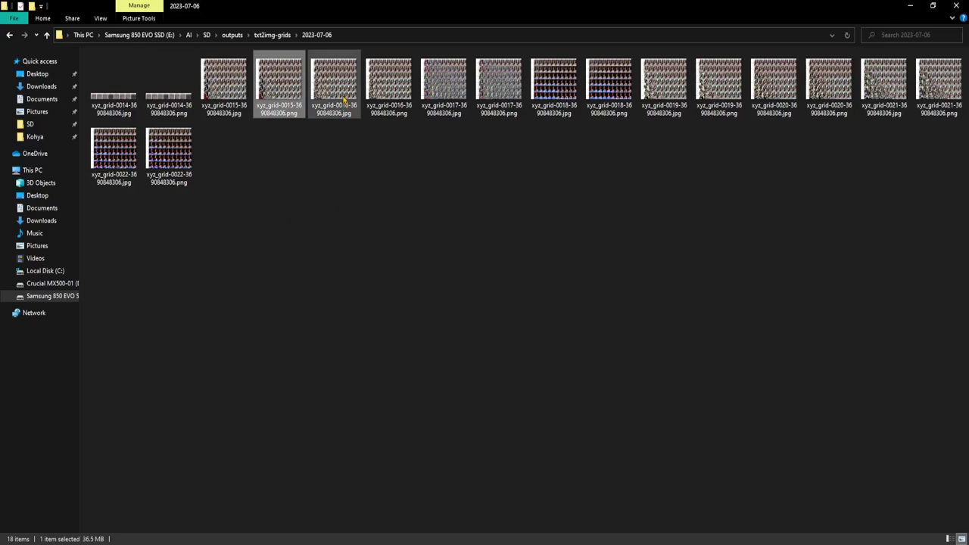
pyautogui.click(392, 89)
pyautogui.click(459, 101)
pyautogui.click(499, 97)
pyautogui.click(564, 88)
pyautogui.click(599, 95)
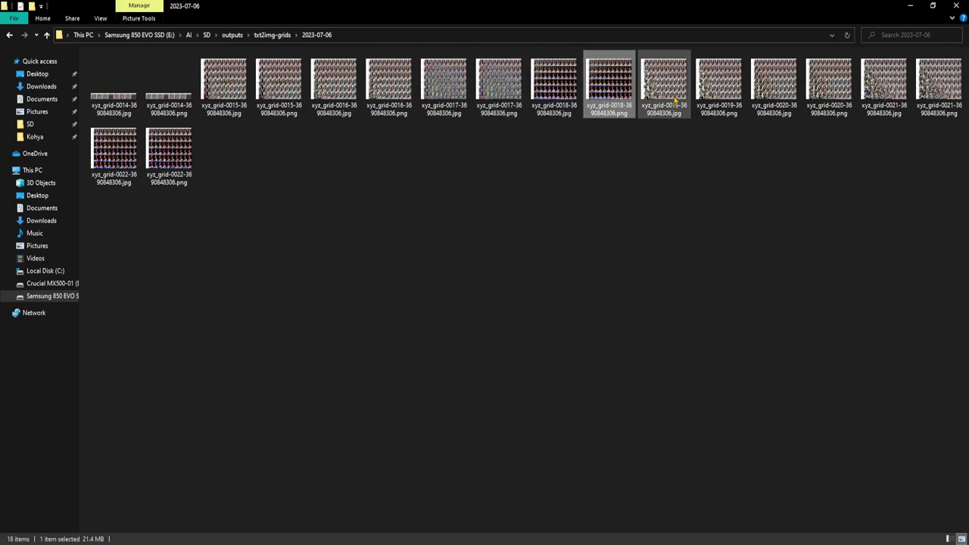
pyautogui.click(677, 99)
pyautogui.click(719, 87)
# Step: Check the remaining grid files' sizes and open xyz_grid-0014-3690848306.png in Photos
pyautogui.click(774, 84)
pyautogui.click(830, 85)
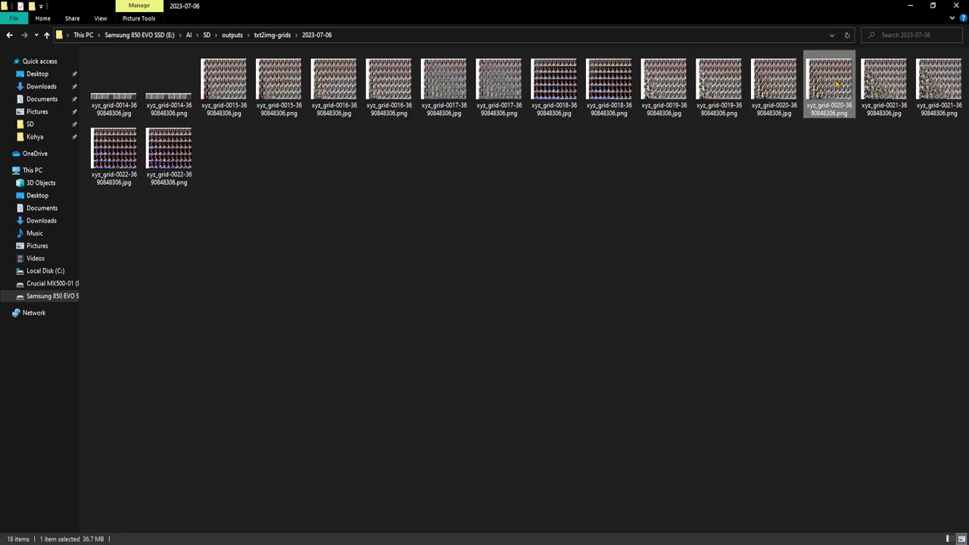
pyautogui.click(891, 92)
pyautogui.click(939, 87)
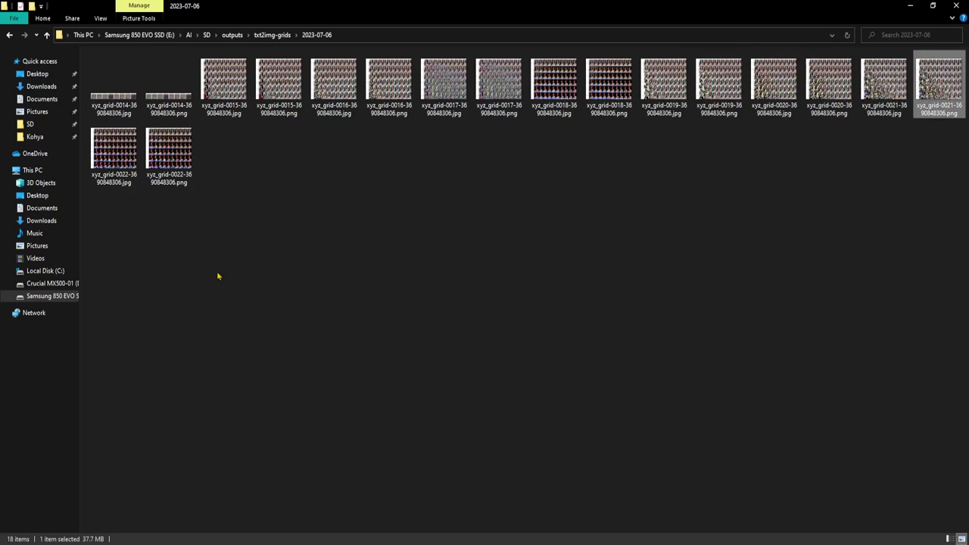
pyautogui.click(115, 151)
pyautogui.click(165, 157)
pyautogui.click(404, 195)
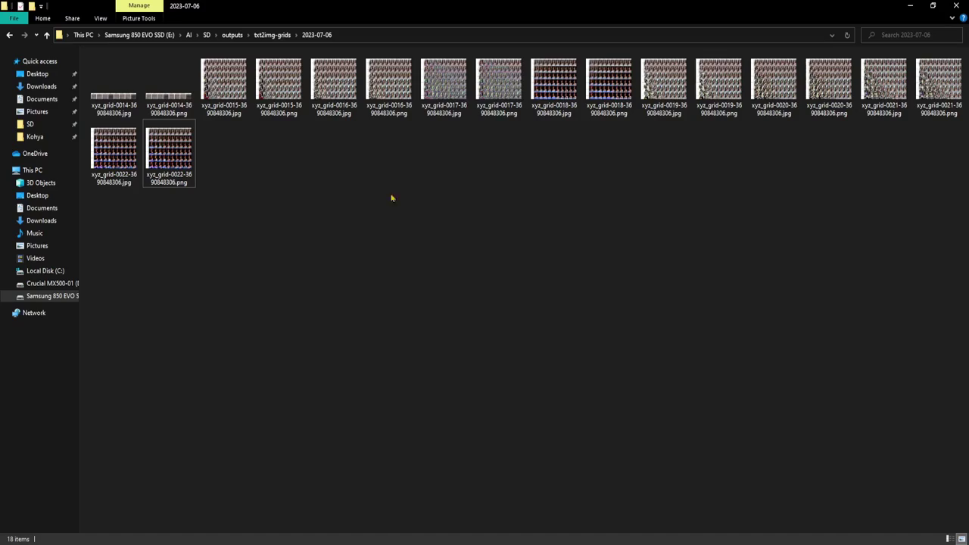
pyautogui.doubleClick(174, 108)
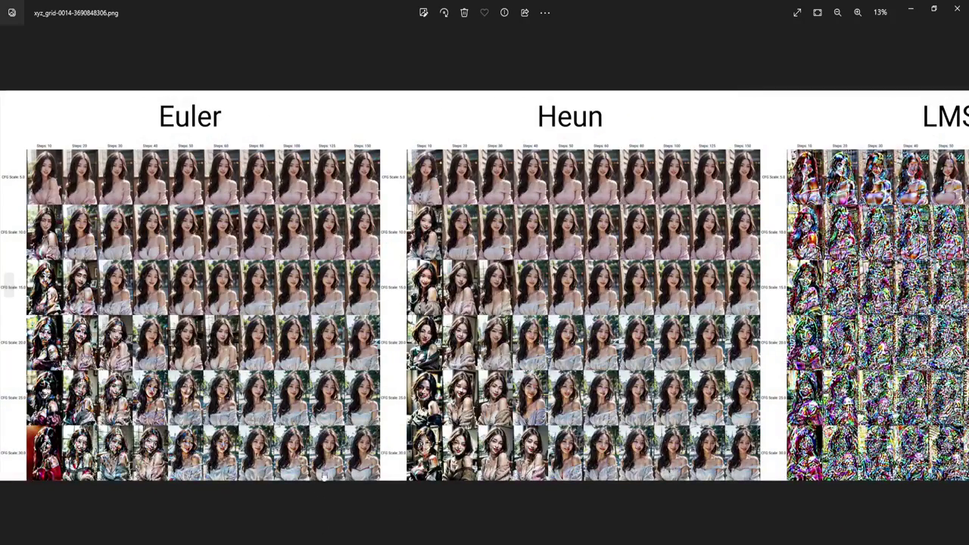
pyautogui.scroll(1, 327, 449)
# Step: Zoom the grid to about 15% and pan right from Euler and Heun through UniPC
pyautogui.scroll(-1, 298, 431)
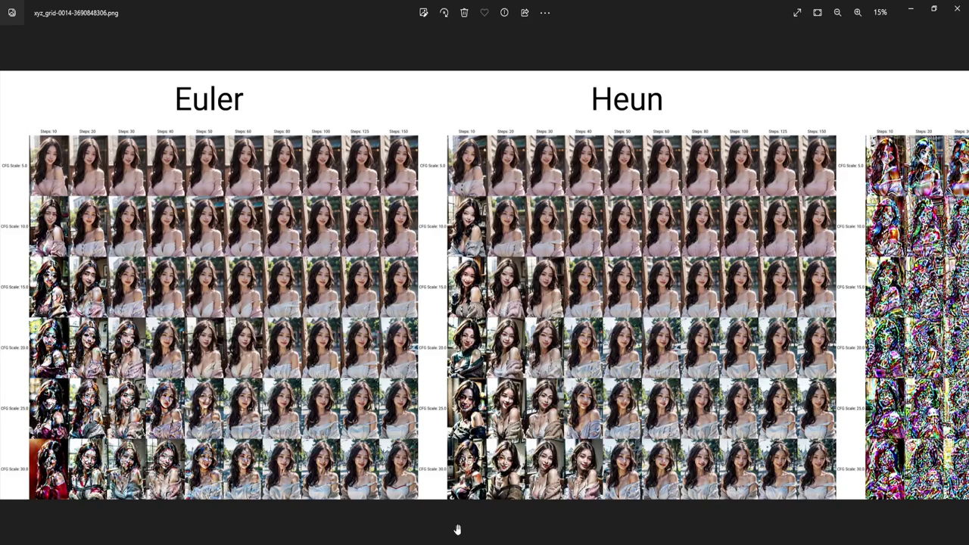
pyautogui.hscroll(5, 457, 530)
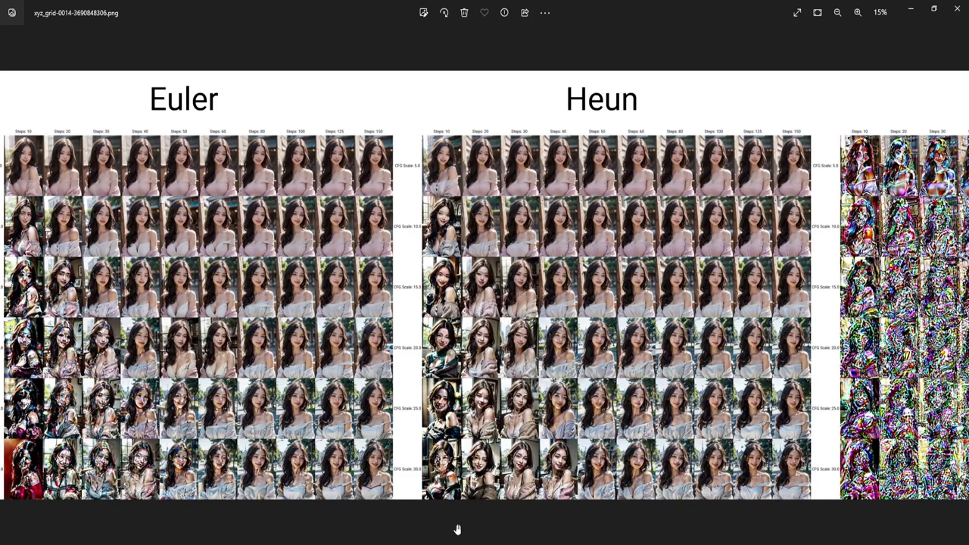
pyautogui.hscroll(8, 457, 530)
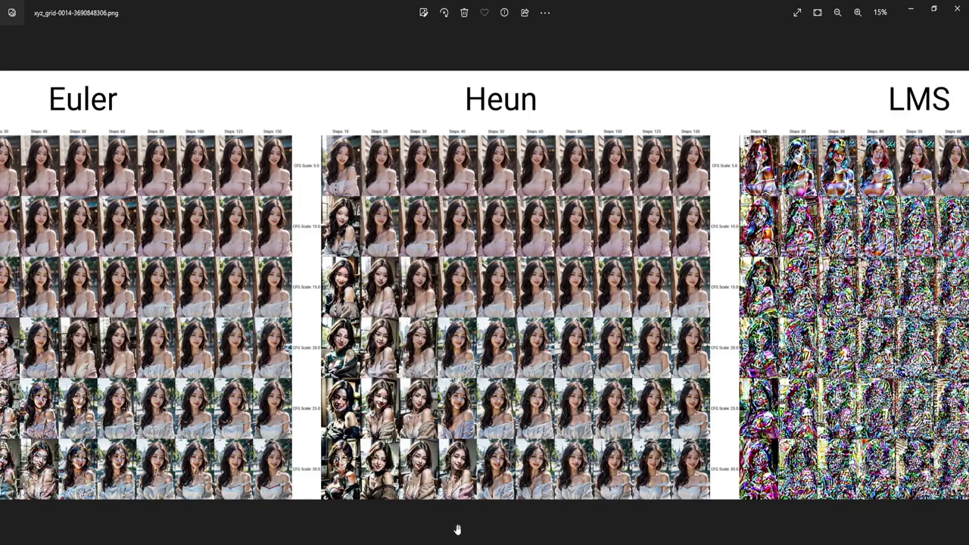
pyautogui.hscroll(5, 457, 530)
pyautogui.hscroll(8, 458, 529)
pyautogui.hscroll(8, 458, 530)
pyautogui.hscroll(8, 457, 530)
pyautogui.hscroll(8, 457, 530)
pyautogui.hscroll(8, 457, 530)
pyautogui.hscroll(6, 457, 530)
pyautogui.hscroll(8, 457, 530)
pyautogui.hscroll(6, 457, 530)
pyautogui.hscroll(8, 457, 530)
pyautogui.hscroll(8, 457, 530)
pyautogui.hscroll(6, 457, 530)
pyautogui.hscroll(8, 458, 530)
pyautogui.hscroll(8, 457, 530)
pyautogui.hscroll(8, 457, 530)
pyautogui.hscroll(8, 457, 530)
pyautogui.hscroll(6, 457, 529)
pyautogui.hscroll(8, 458, 530)
pyautogui.hscroll(4, 457, 529)
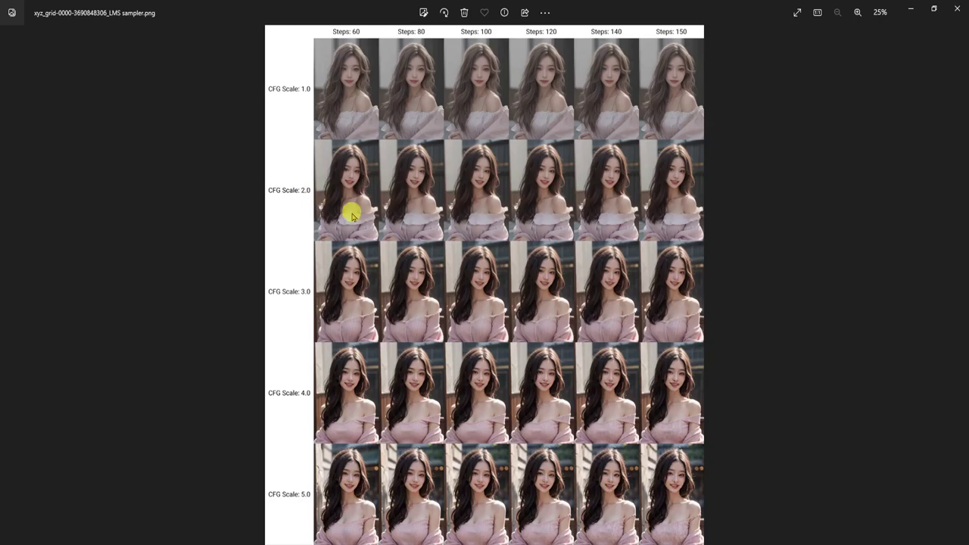
# Step: Zoom the LMS grid to 59%, pan down through CFG 4.0 and 5.0, then zoom out to the top
pyautogui.scroll(3, 346, 209)
pyautogui.scroll(5, 316, 217)
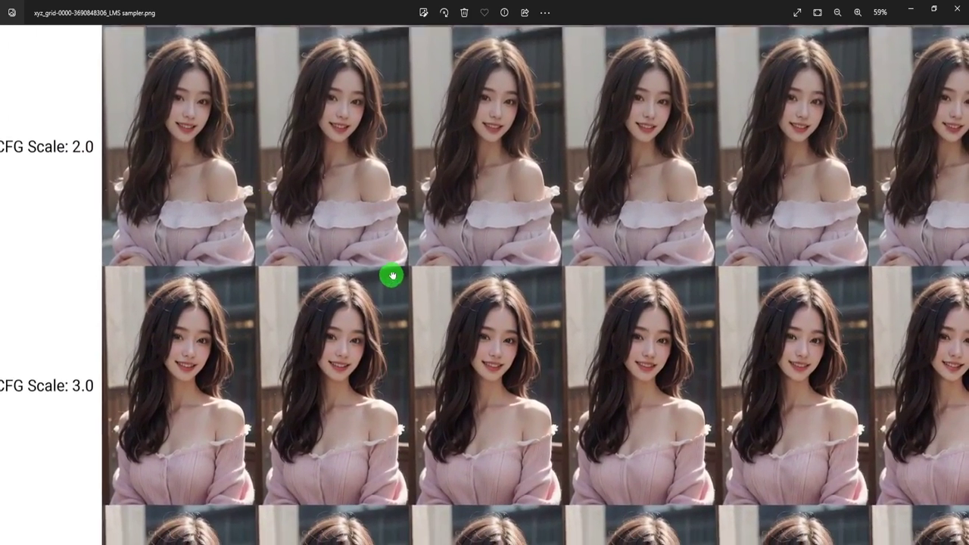
pyautogui.moveTo(392, 276); pyautogui.dragTo(383, 215)
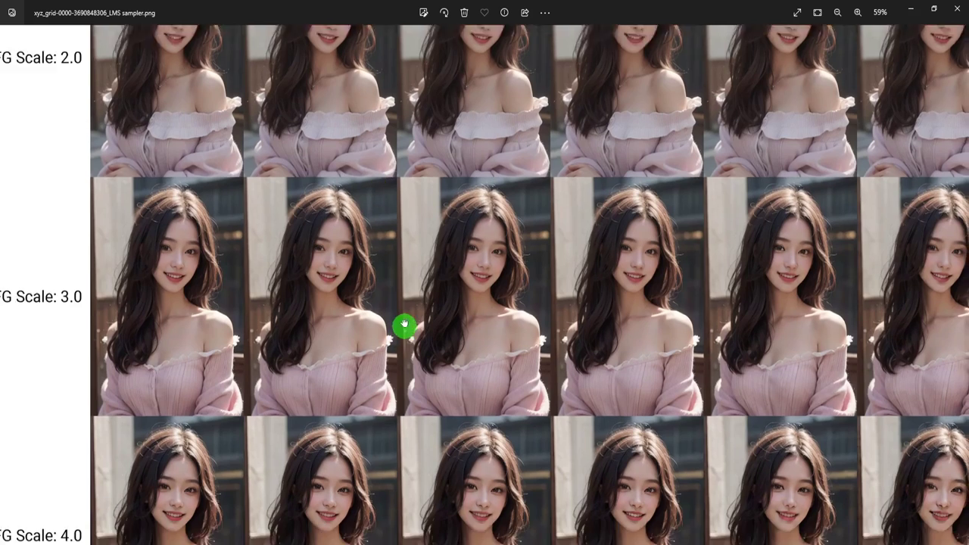
pyautogui.moveTo(402, 326); pyautogui.dragTo(389, 190)
pyautogui.moveTo(474, 431); pyautogui.dragTo(497, 244)
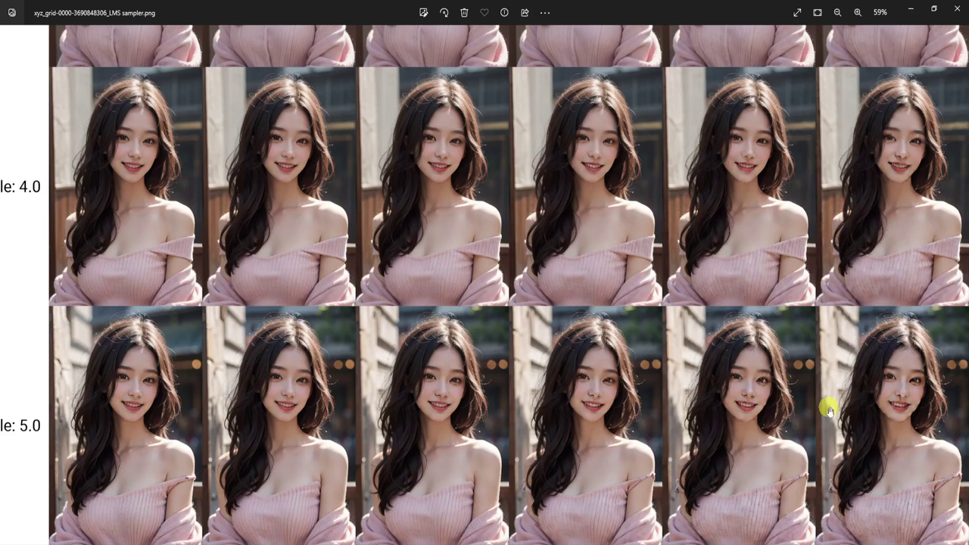
pyautogui.scroll(-2, 828, 409)
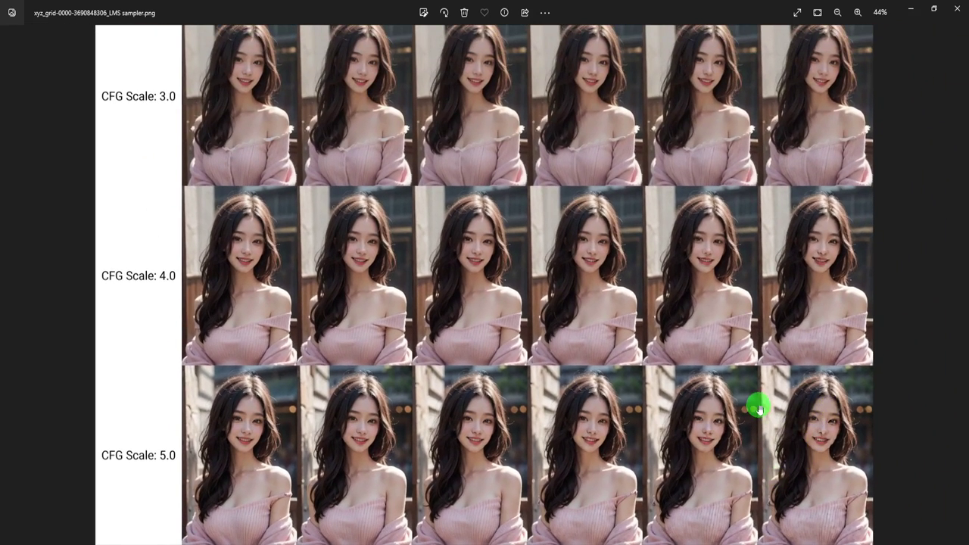
pyautogui.moveTo(747, 148); pyautogui.dragTo(735, 537)
pyautogui.moveTo(752, 346); pyautogui.dragTo(752, 385)
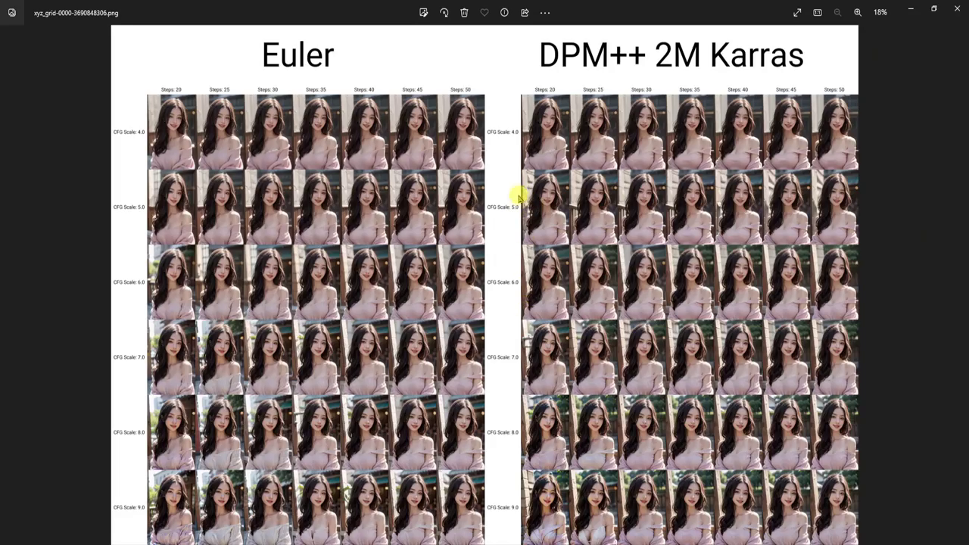
# Step: Zoom to 64% along the DPM++ 2M Karras CFG 7.0 row, then zoom back out to 24%
pyautogui.scroll(5, 520, 371)
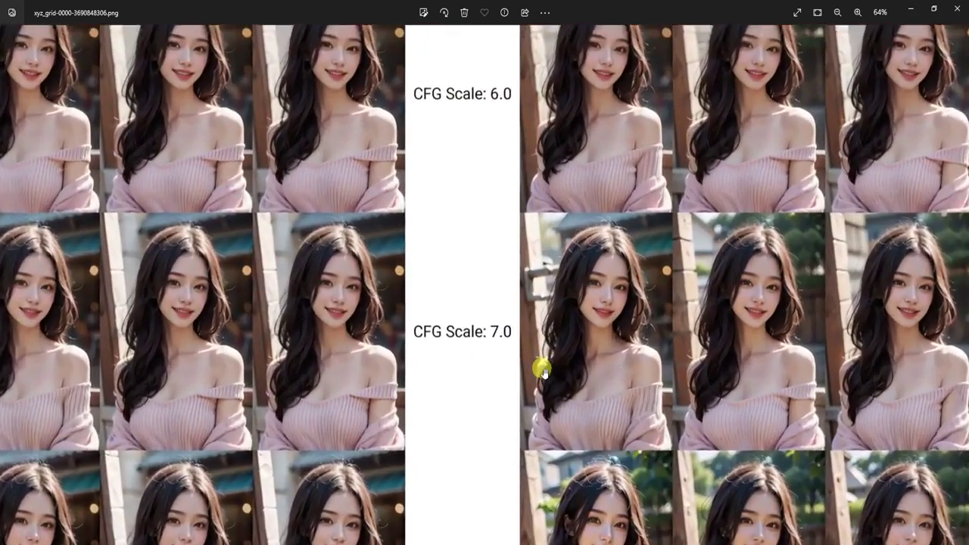
pyautogui.moveTo(543, 371); pyautogui.dragTo(90, 337)
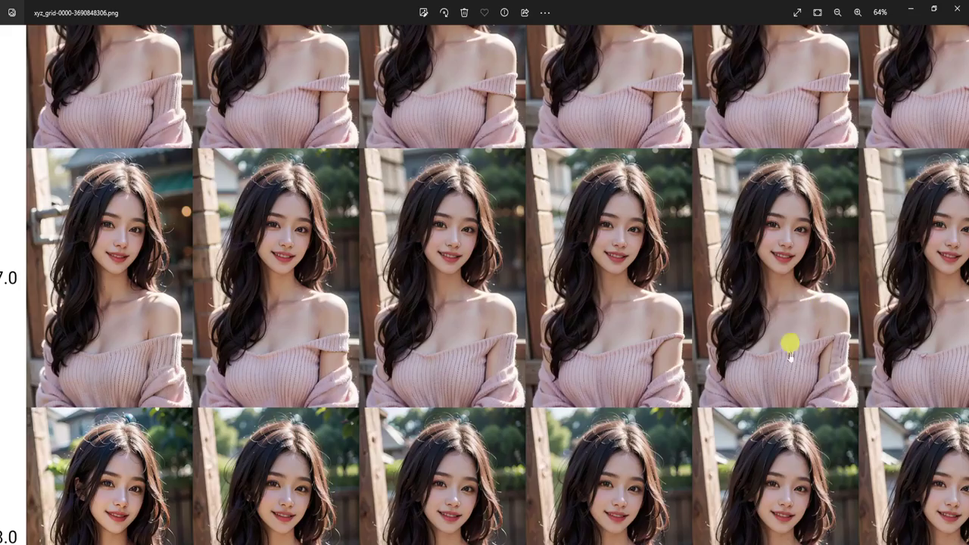
pyautogui.scroll(-5, 689, 306)
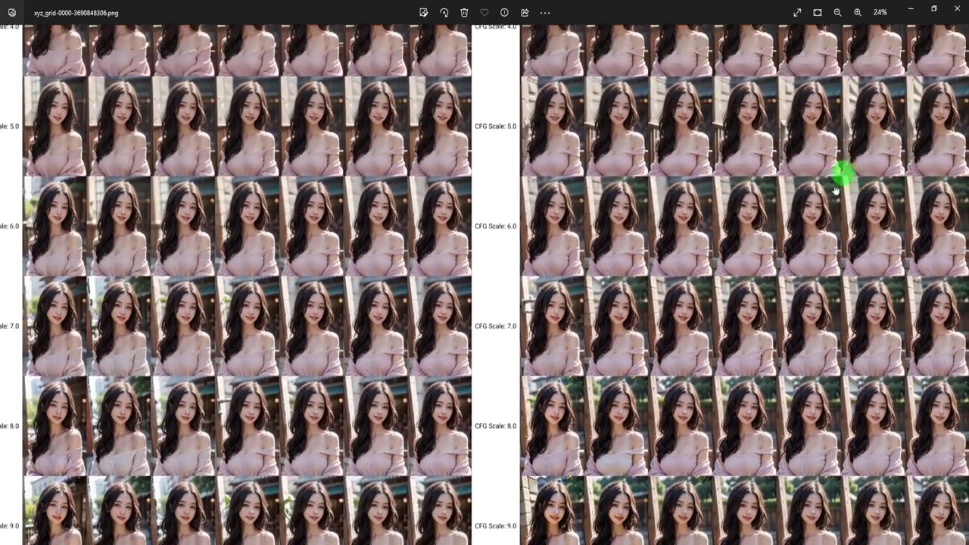
pyautogui.scroll(2, 709, 310)
pyautogui.moveTo(710, 310); pyautogui.dragTo(707, 307)
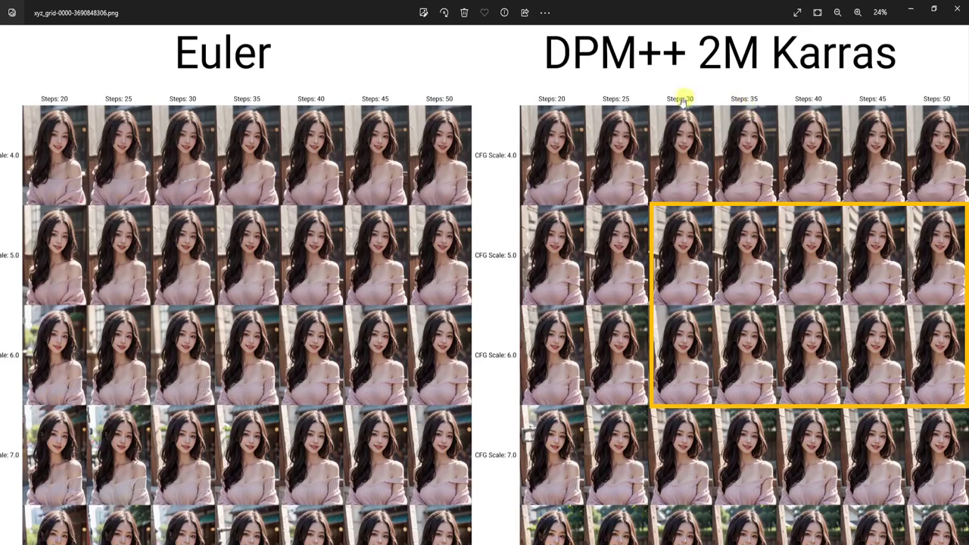